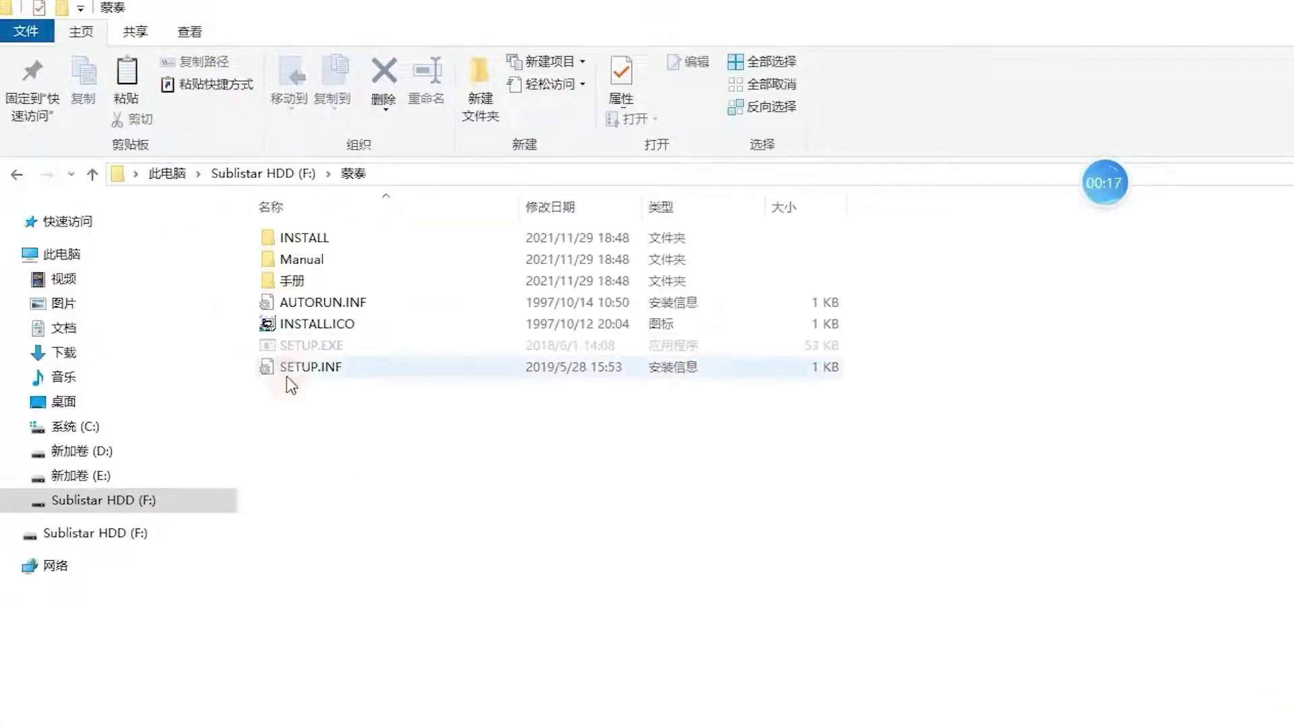
# - Run SETUP.EXE from F:\蒙泰 and install Maintop into the default directory
pyautogui.doubleClick(301, 348)
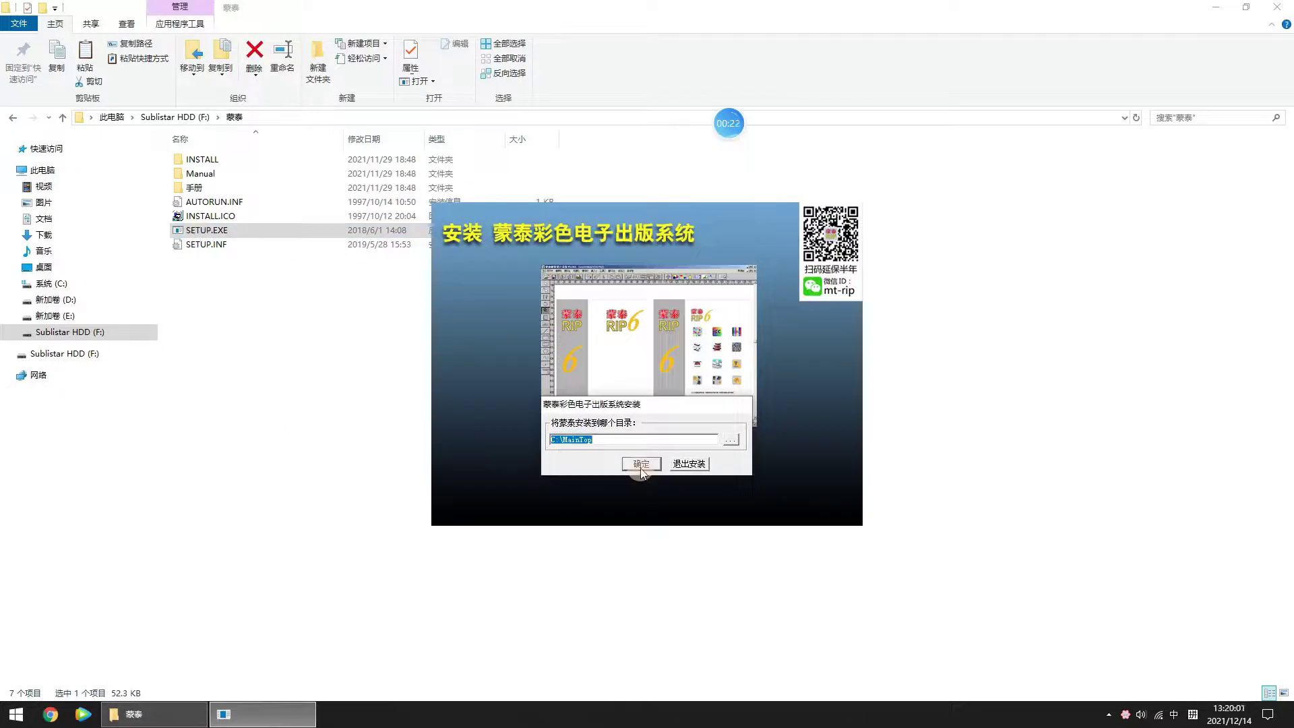
pyautogui.click(641, 468)
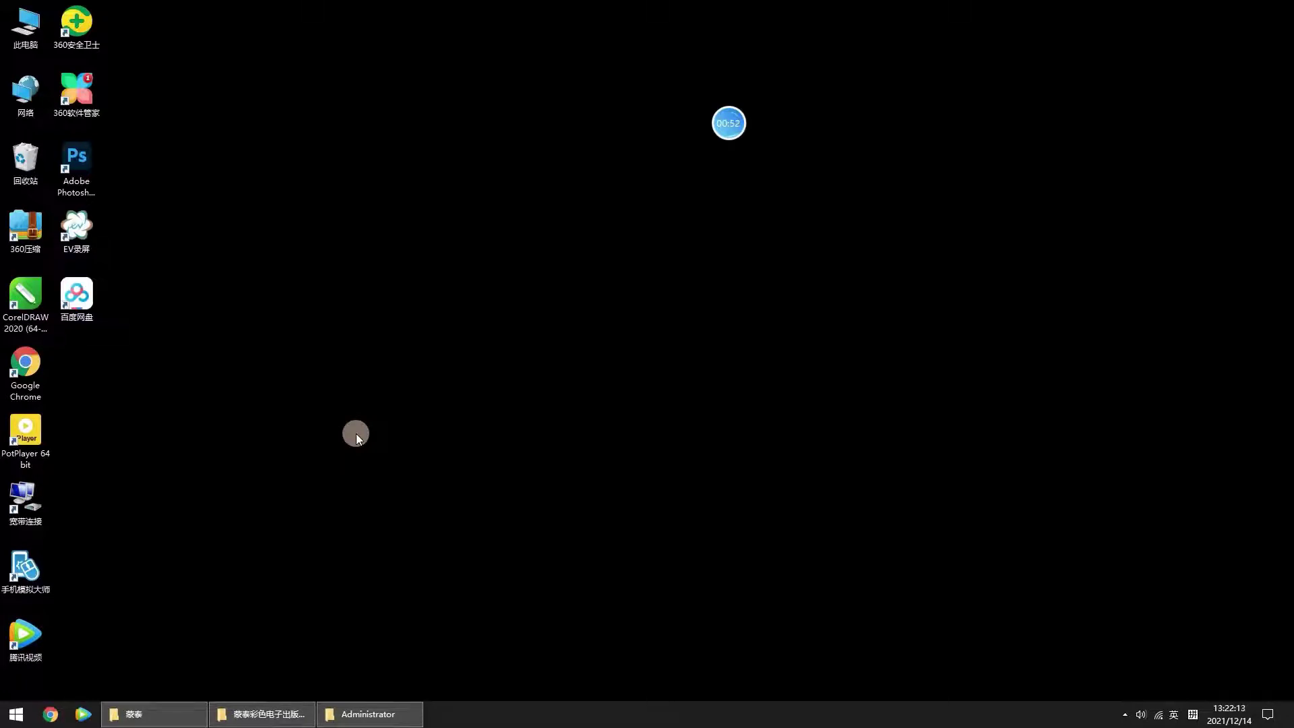
# - Send 蒙泰 from Start > 所有程序 > 蒙泰彩色电子出版系统 to the desktop as a shortcut
pyautogui.click(14, 713)
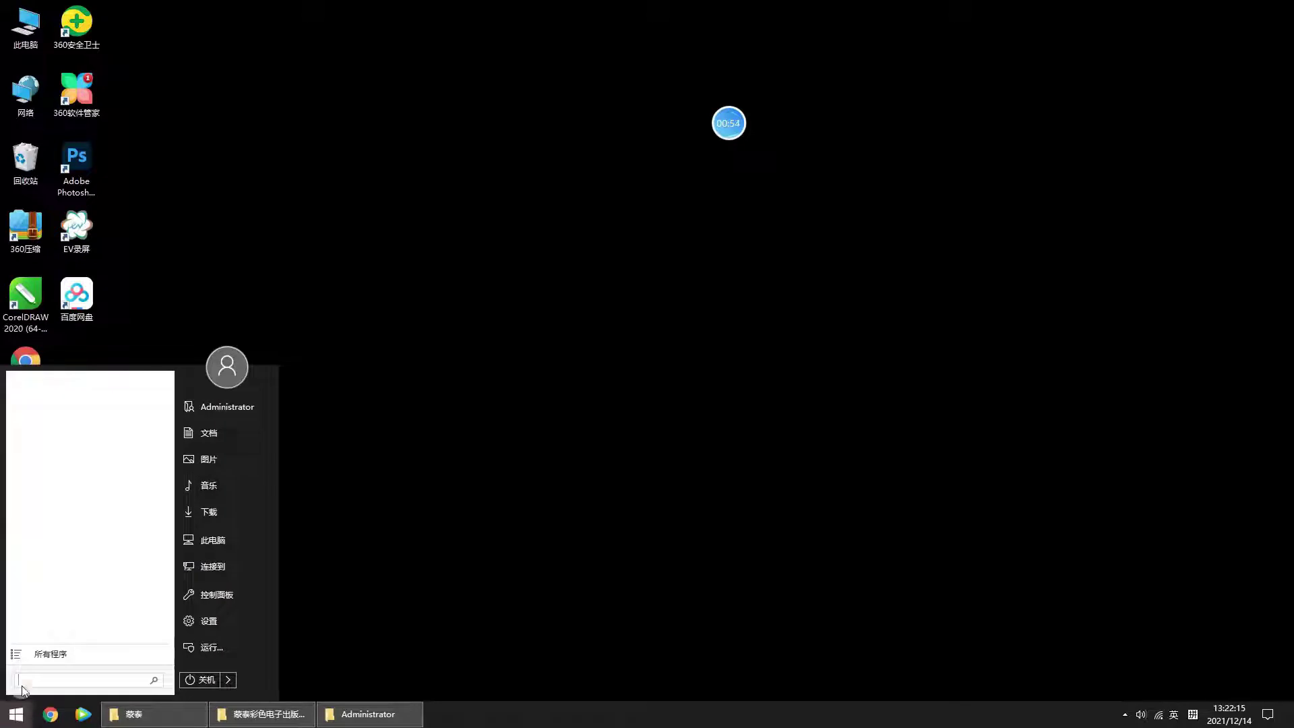
pyautogui.click(14, 655)
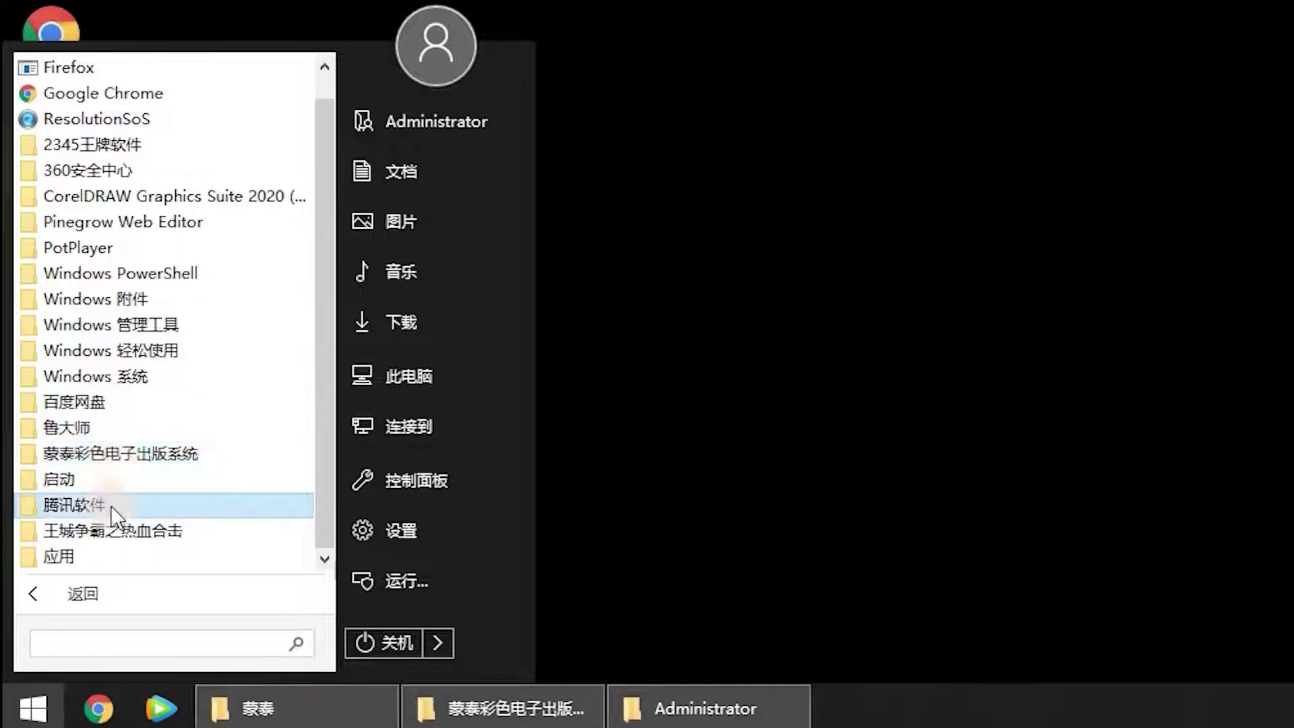
pyautogui.click(119, 453)
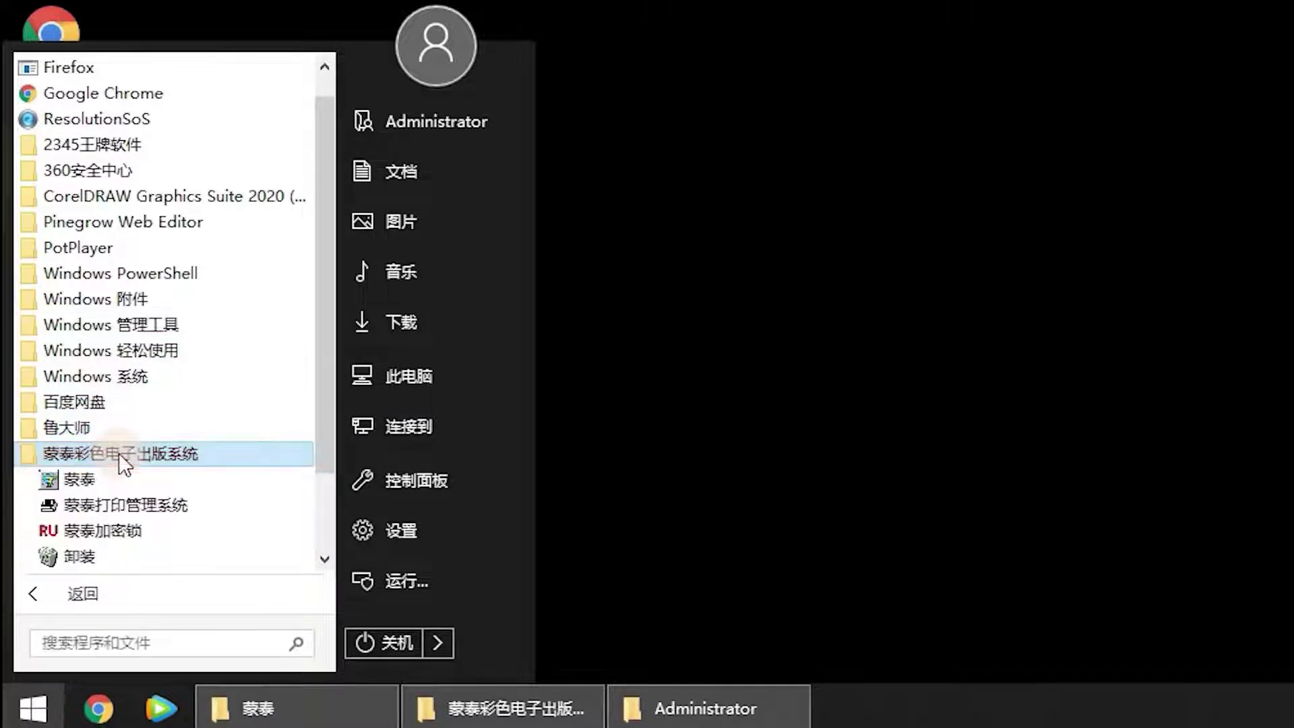
pyautogui.rightClick(125, 431)
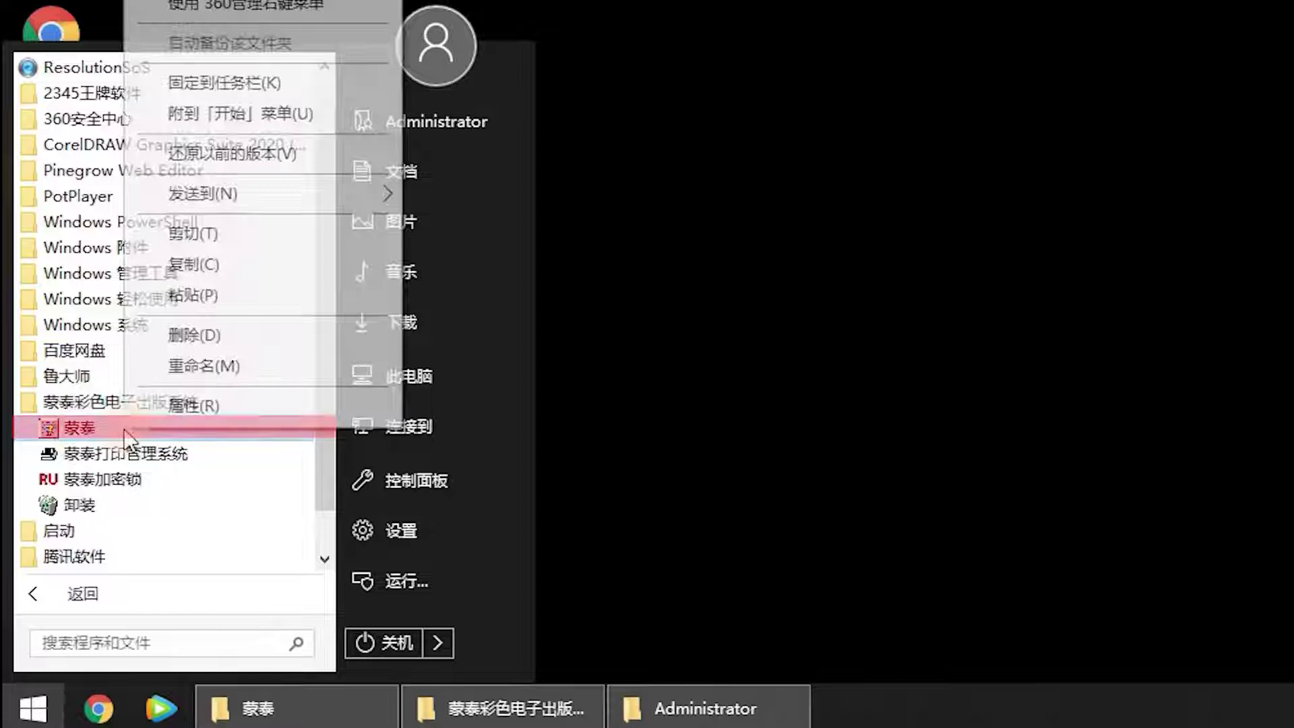
pyautogui.moveTo(263, 203)
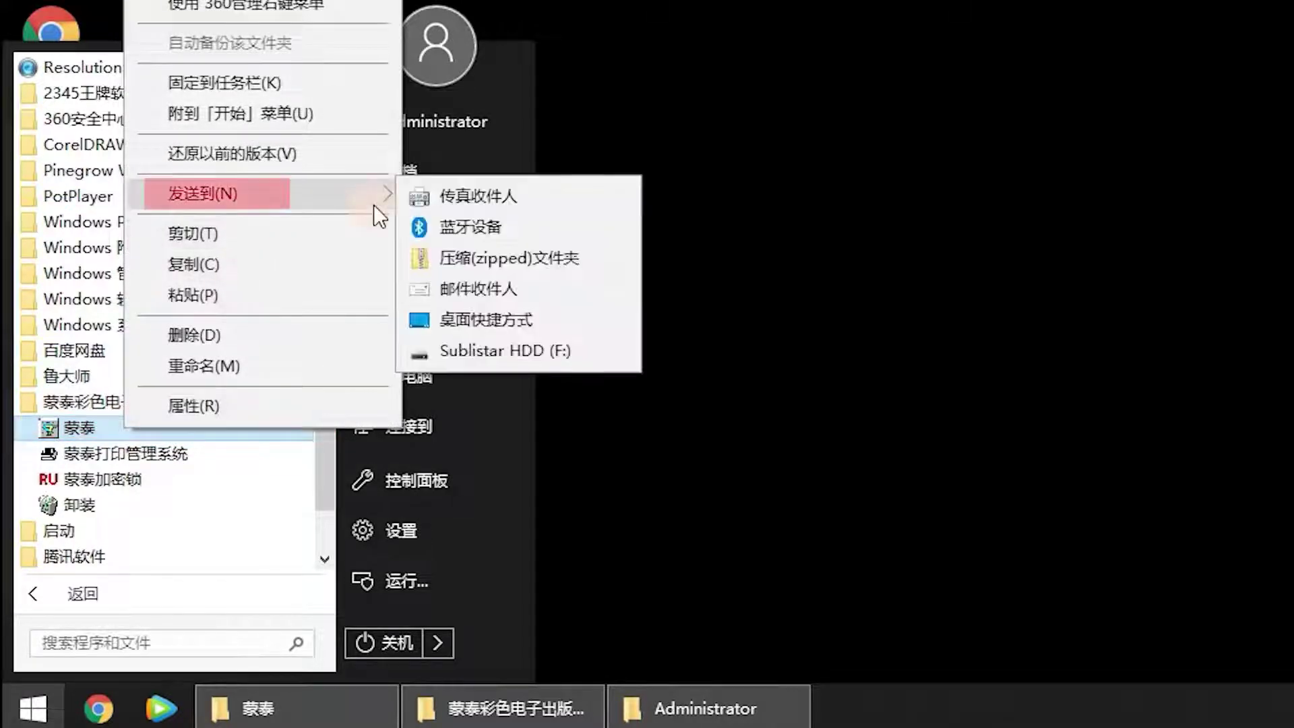
pyautogui.click(476, 320)
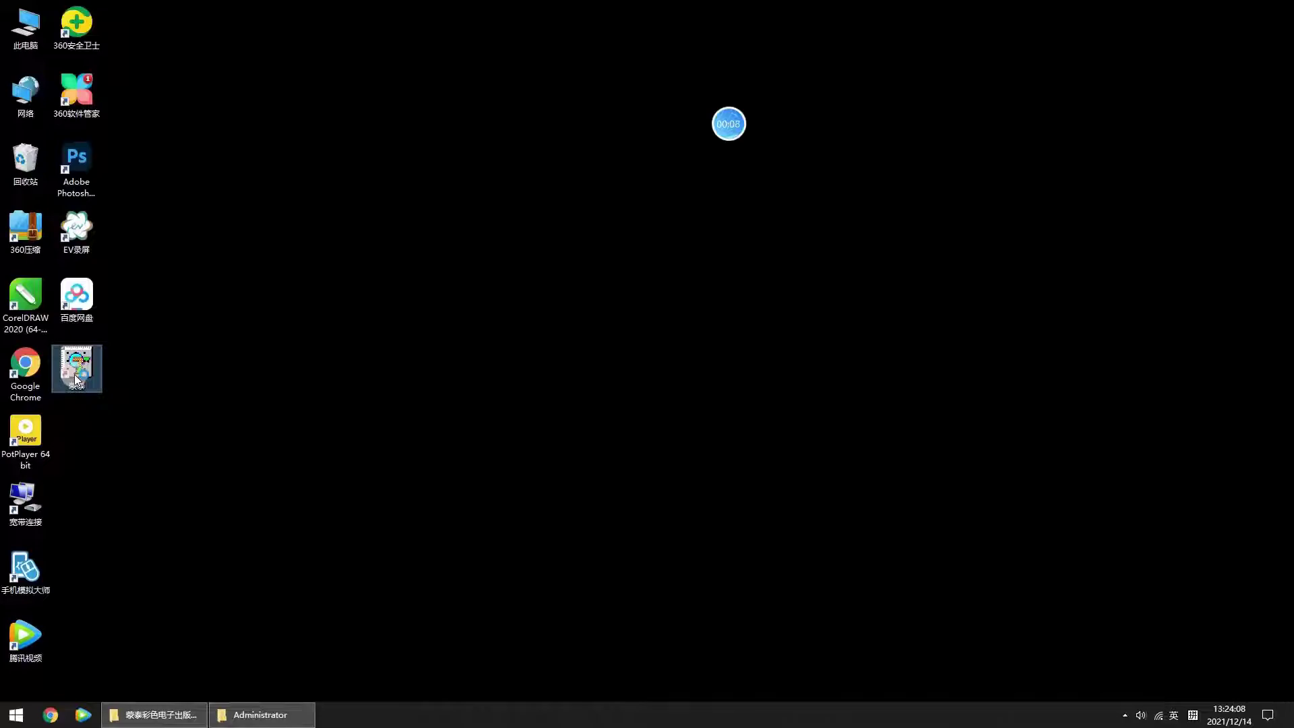
# - Launch 蒙泰 from the new desktop shortcut and go to 文件 > 打印机设定
pyautogui.doubleClick(75, 369)
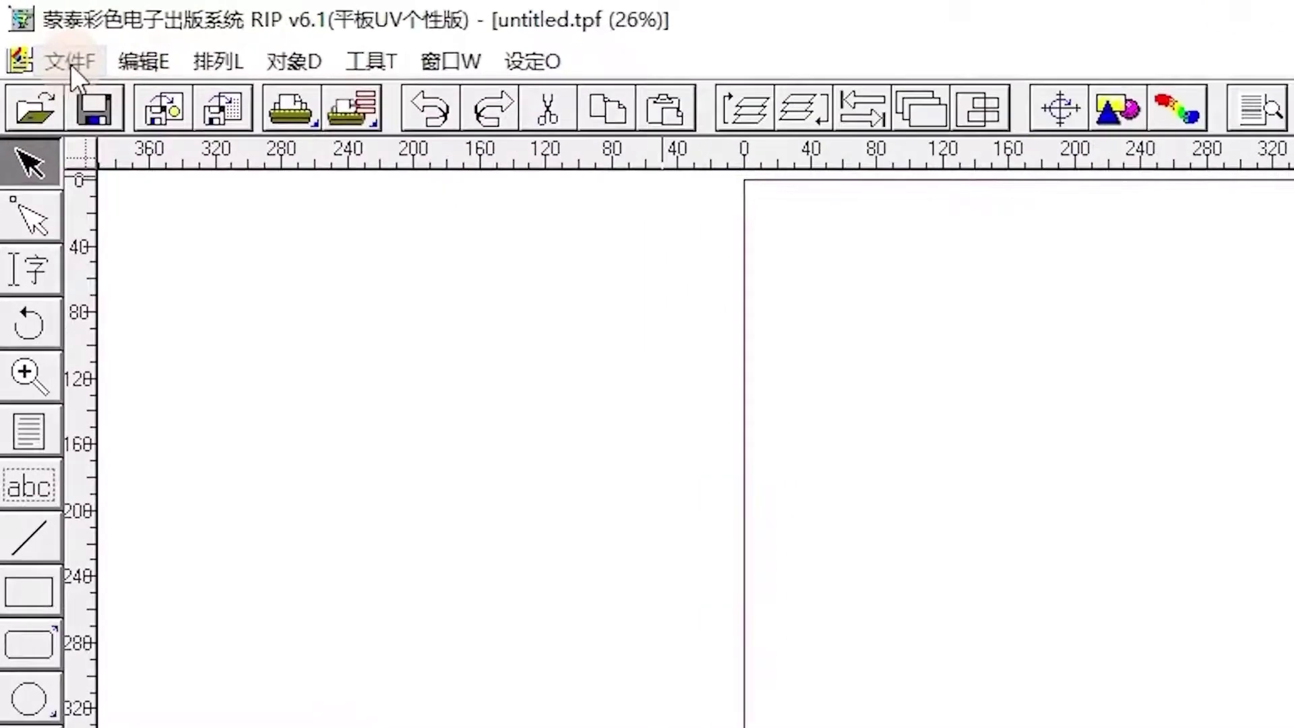
pyautogui.click(36, 28)
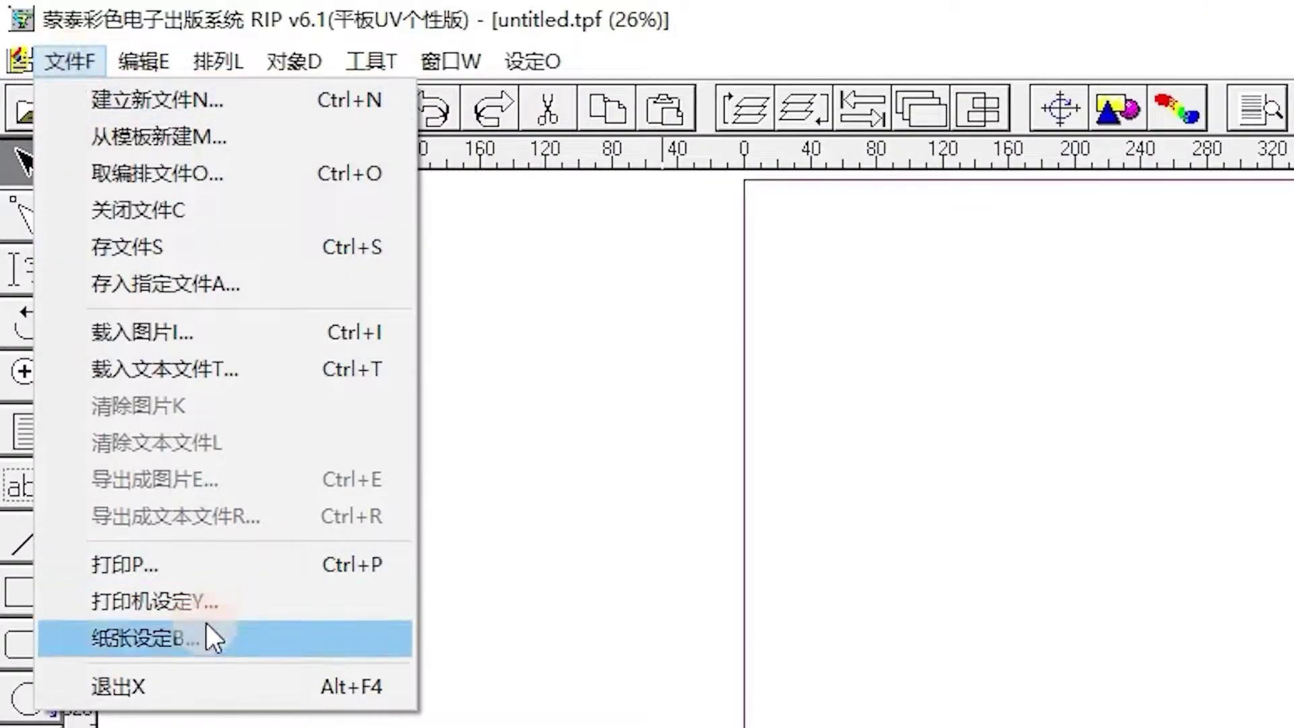
pyautogui.click(203, 601)
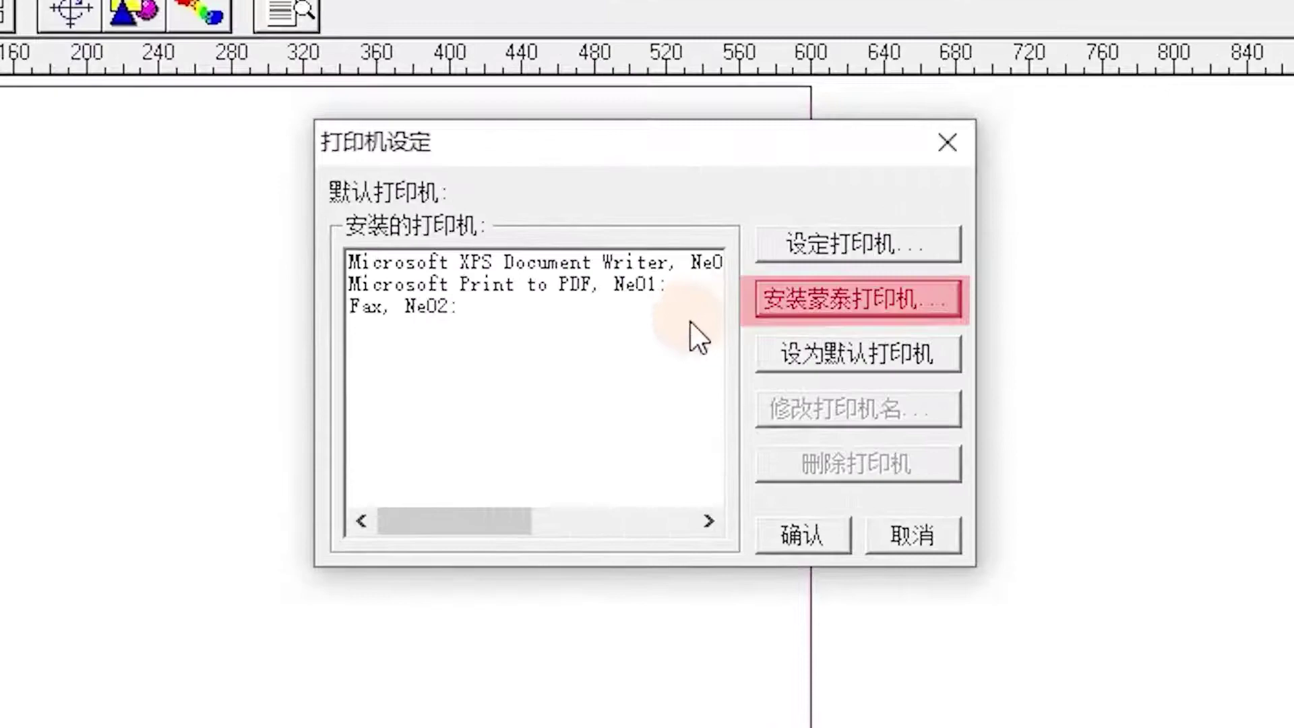
# - Install a custom printer from E:\DTF600控制软件及驱动\i3200 Maintop ICC JY\yl4c.inf
pyautogui.click(836, 310)
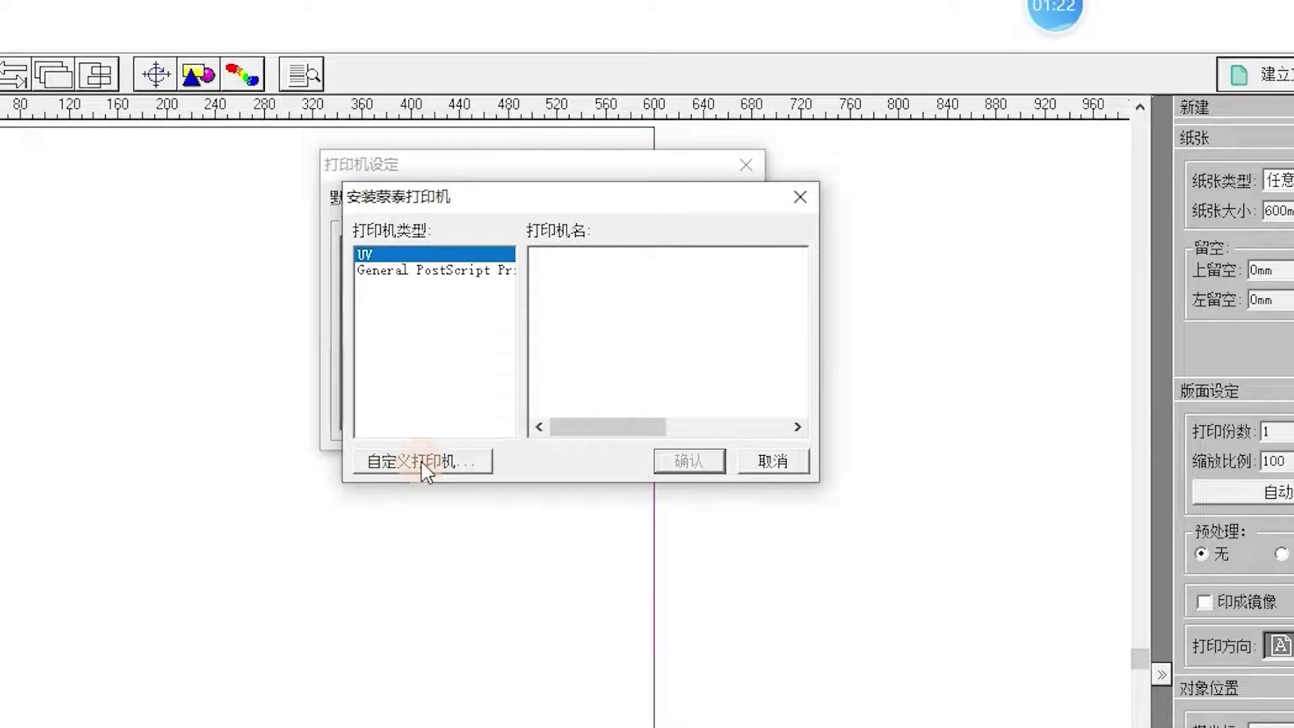
pyautogui.click(421, 463)
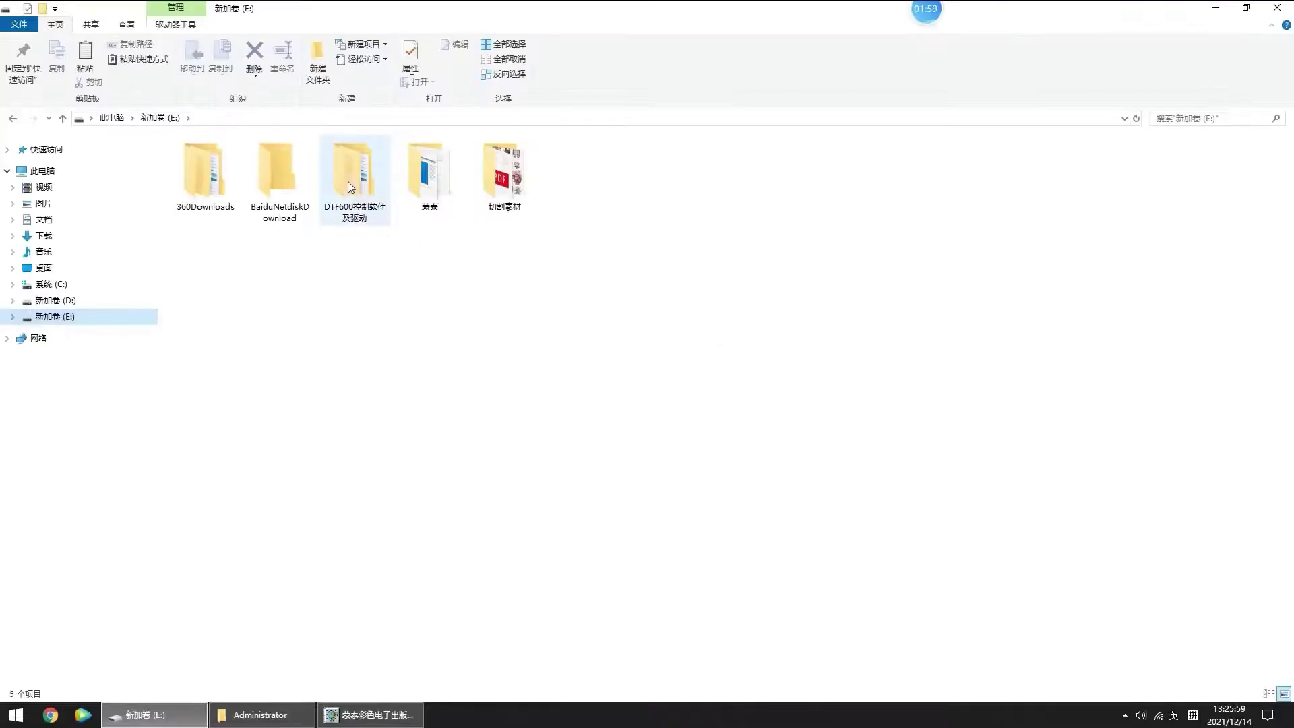
pyautogui.click(347, 181)
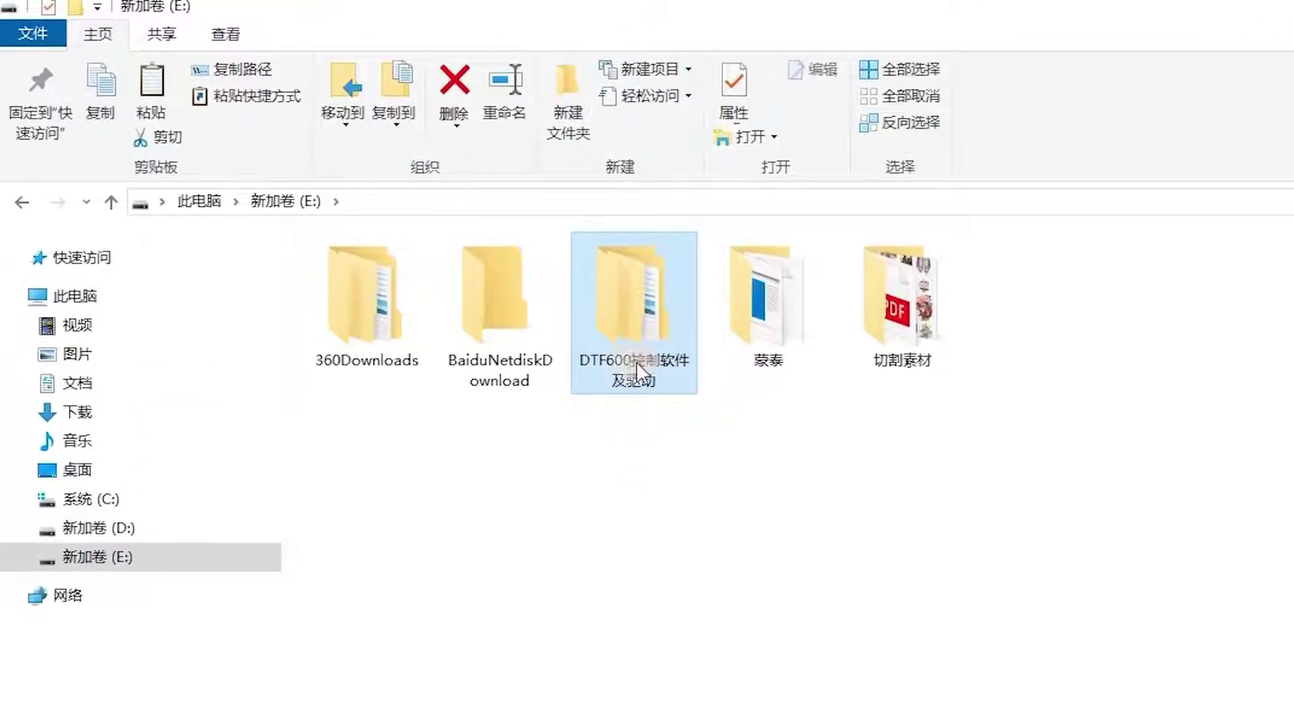
pyautogui.doubleClick(629, 316)
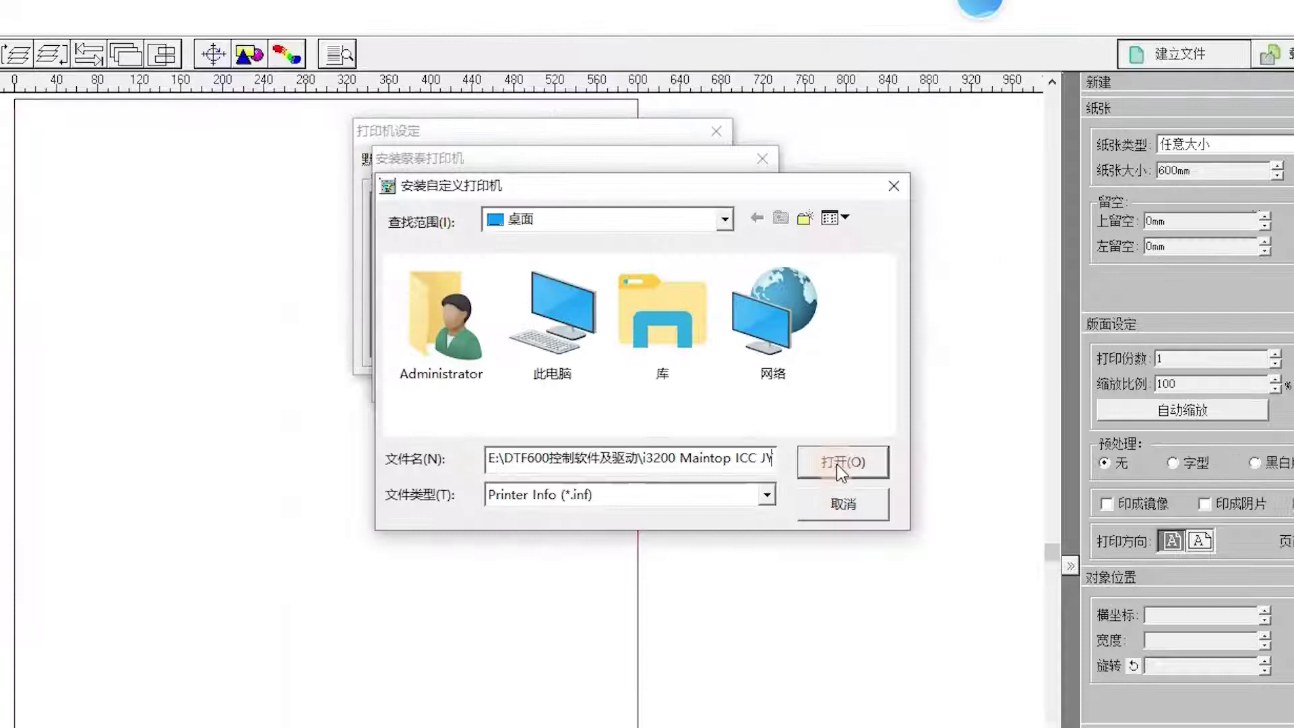
pyautogui.click(836, 464)
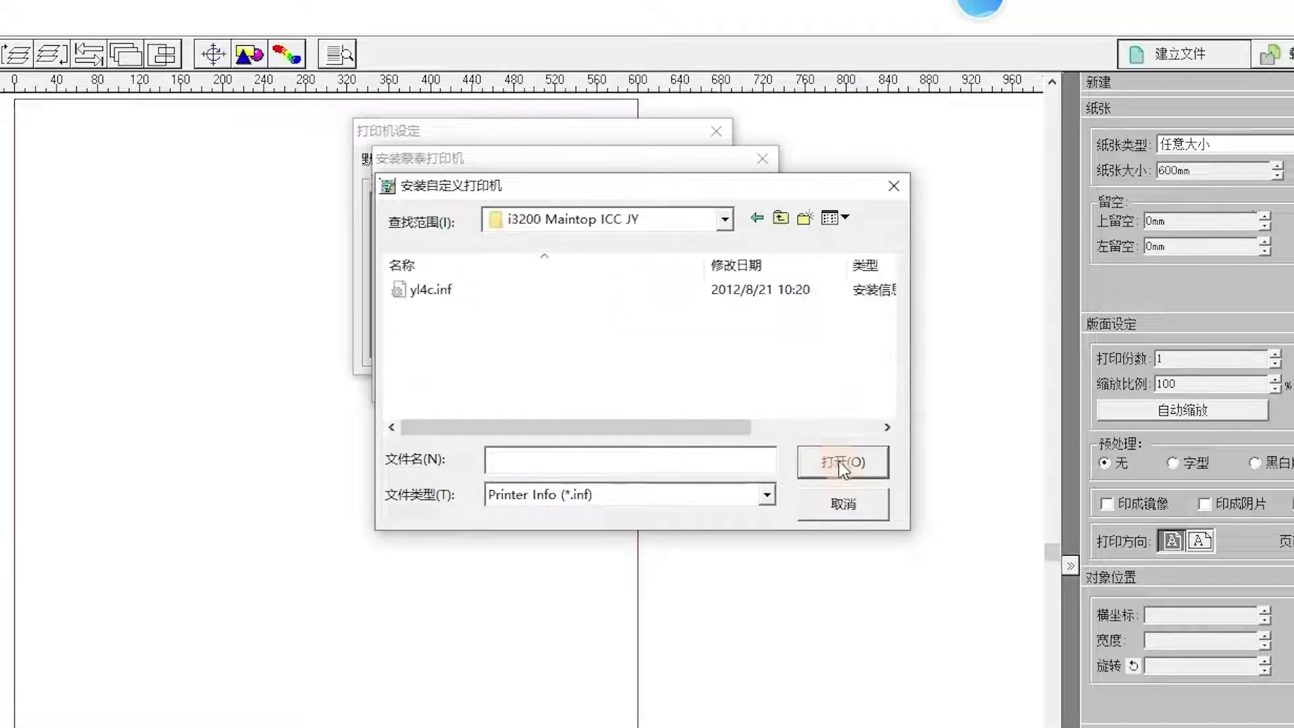
pyautogui.click(418, 295)
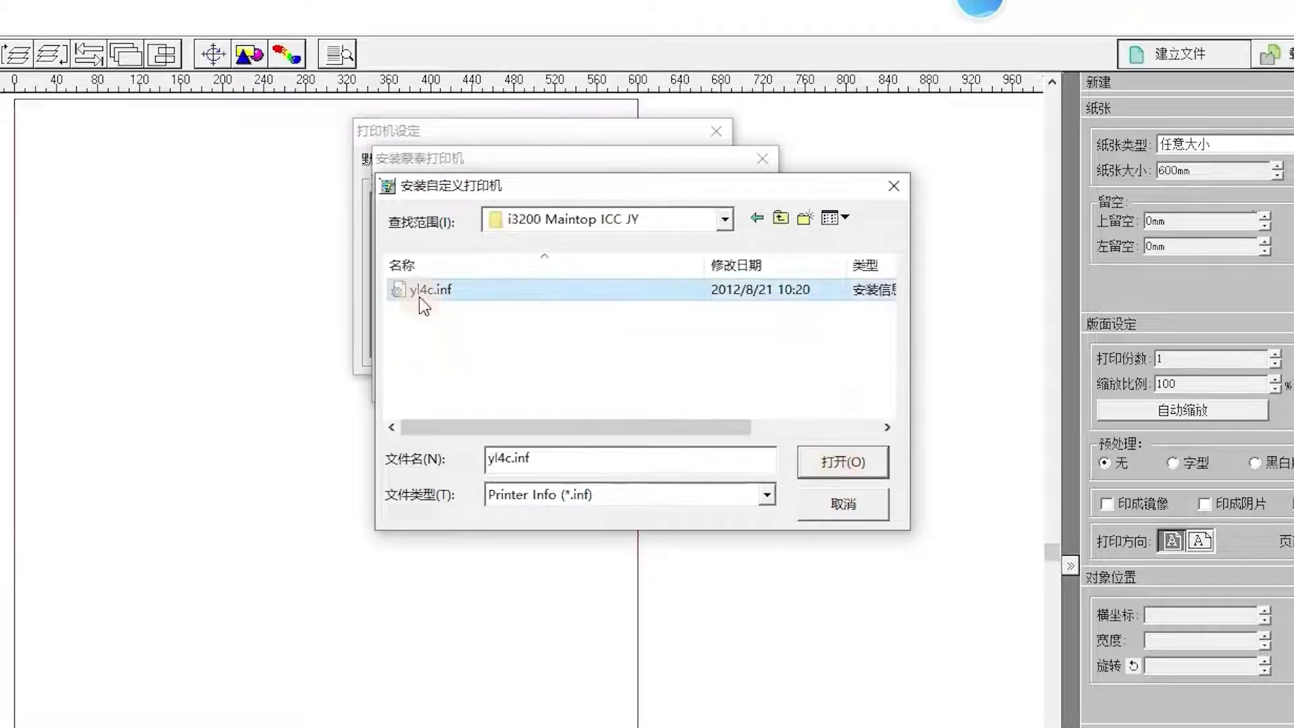
pyautogui.click(839, 465)
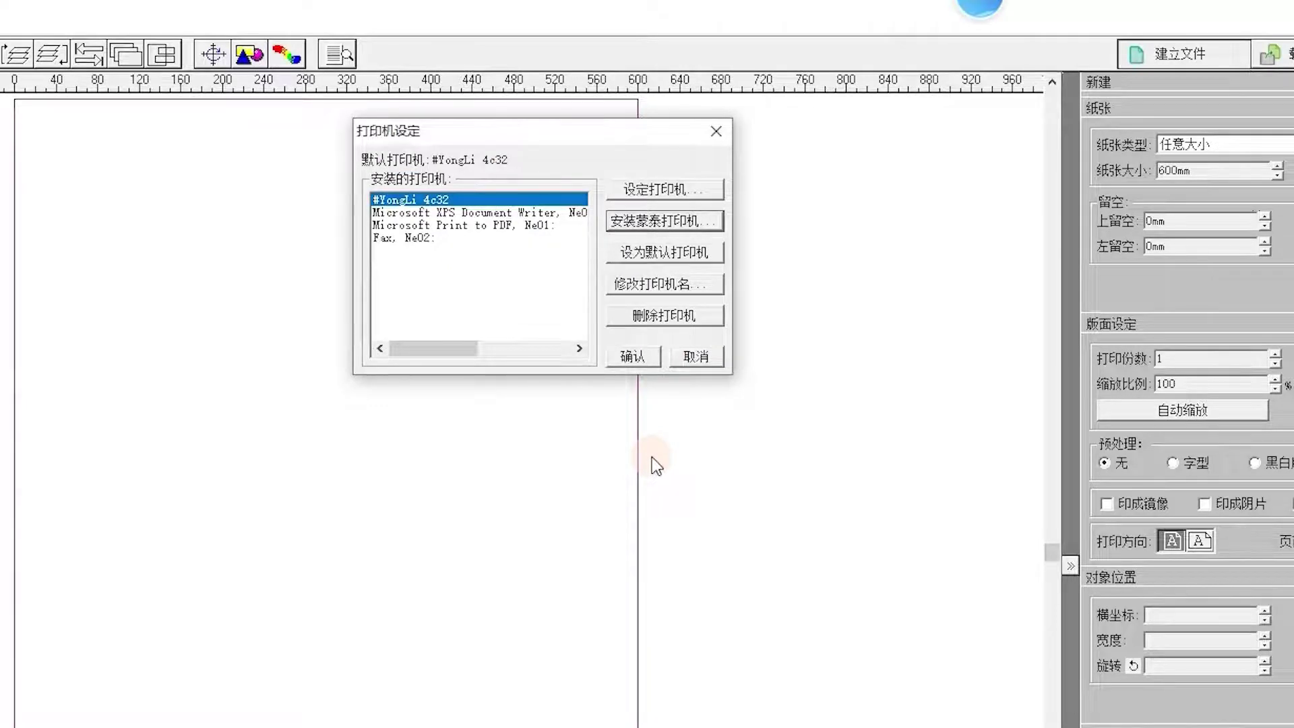
# - Set #YongLi 4c32 as the default printer and confirm the printer settings
pyautogui.click(664, 255)
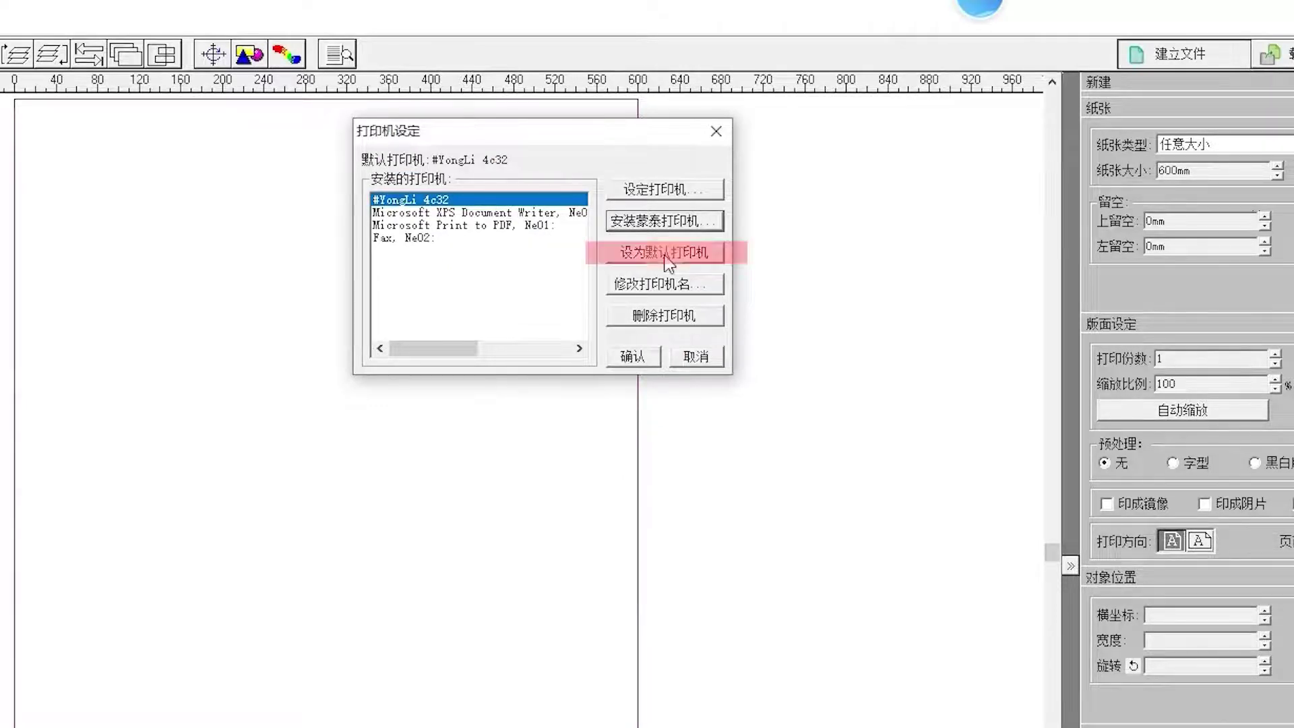
pyautogui.click(666, 255)
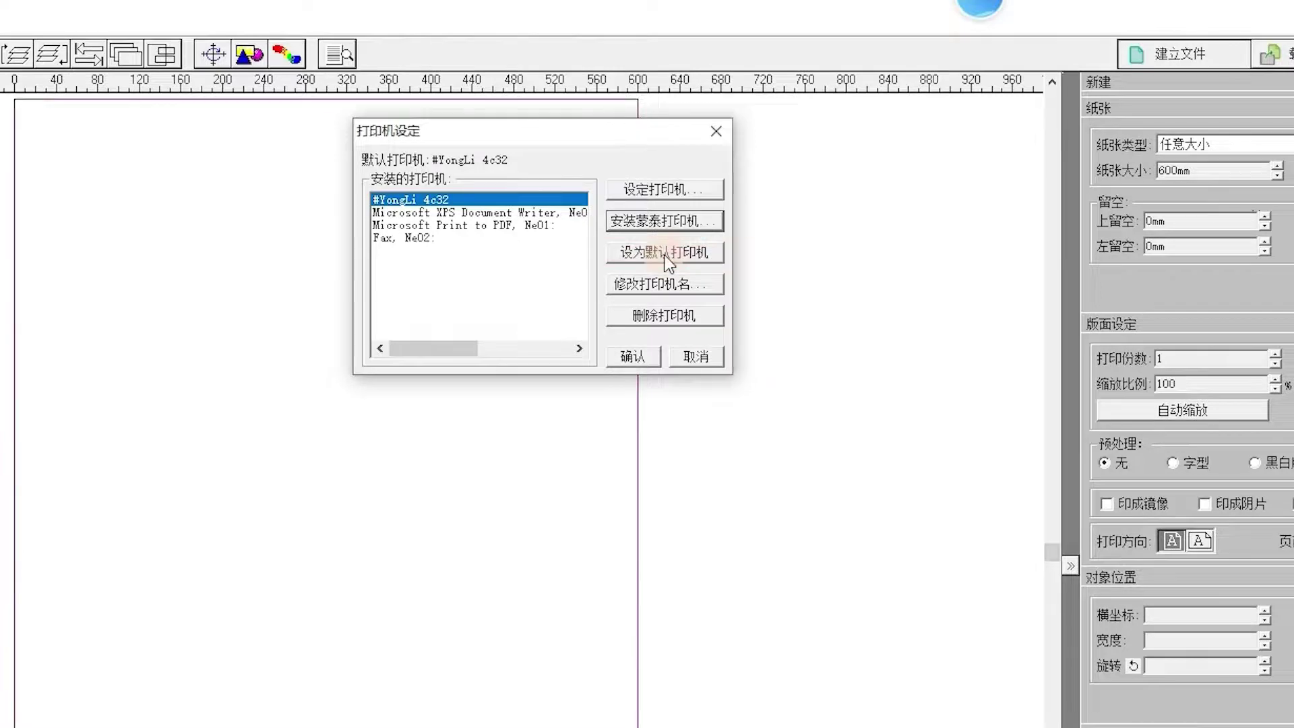
pyautogui.click(666, 257)
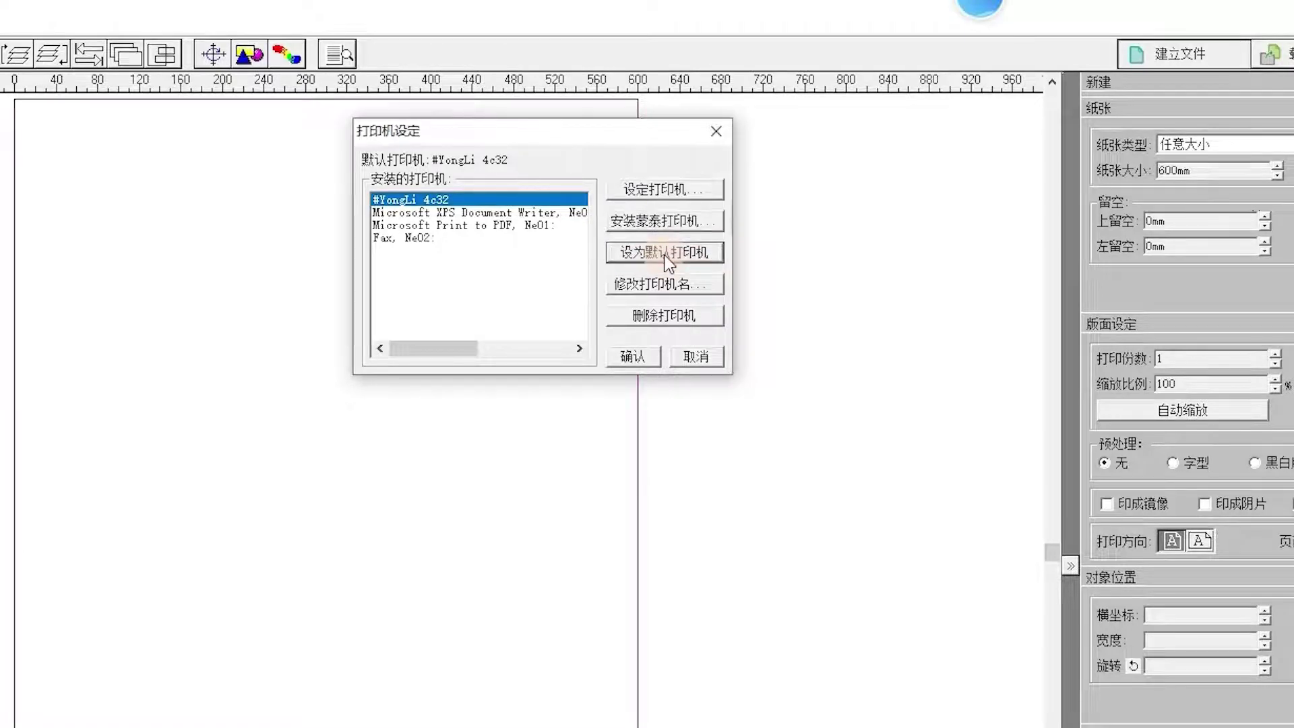
pyautogui.click(631, 357)
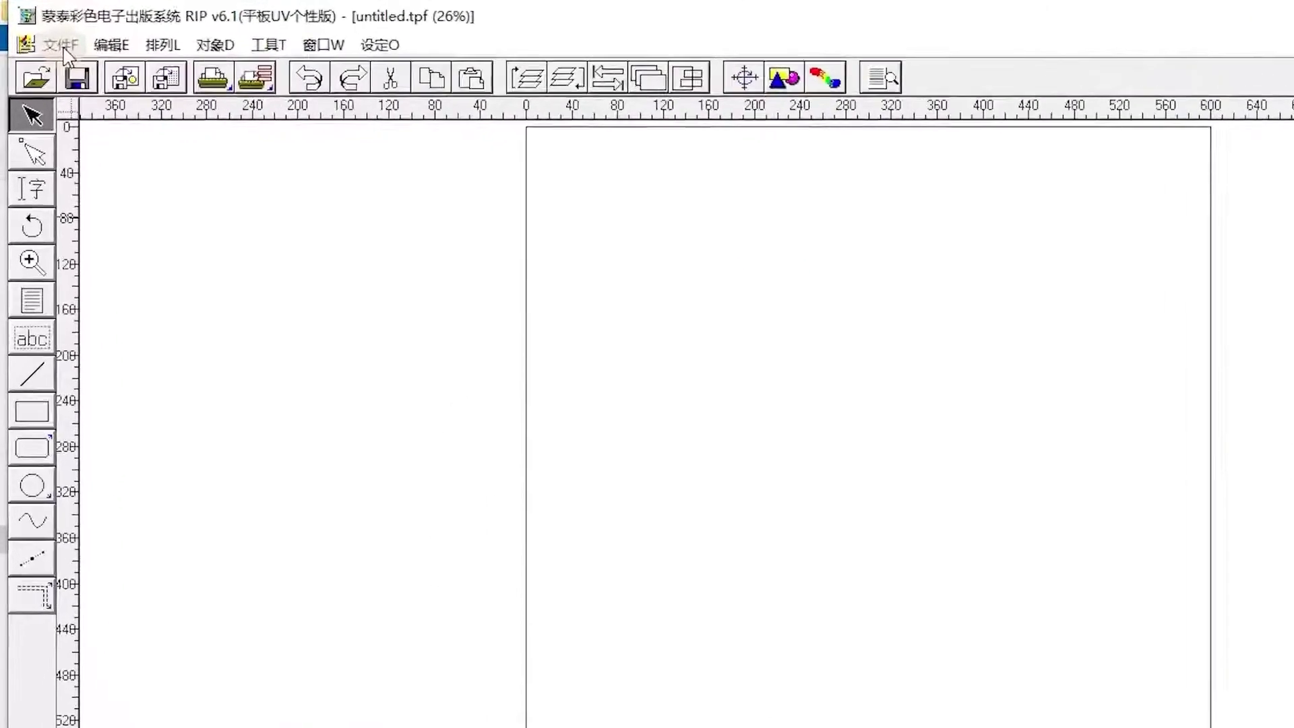
# - Start a new document and choose the 自定义 custom paper size
pyautogui.click(75, 54)
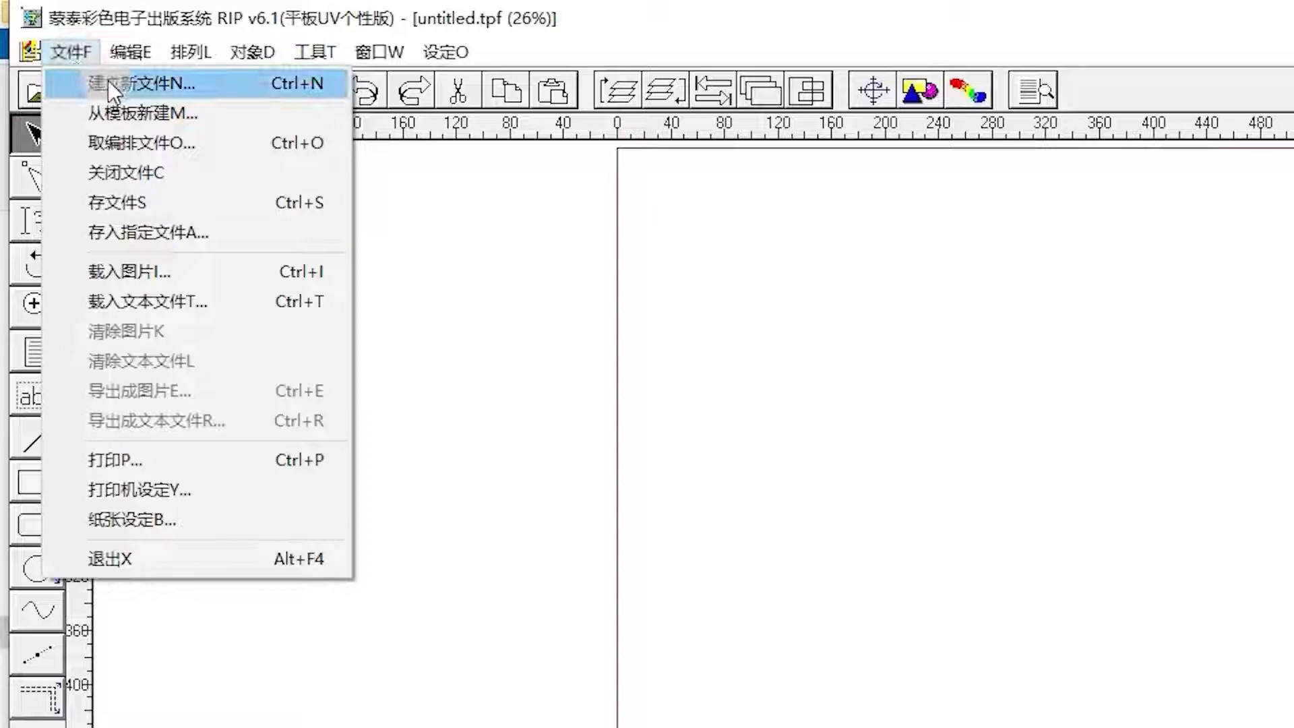
pyautogui.click(108, 79)
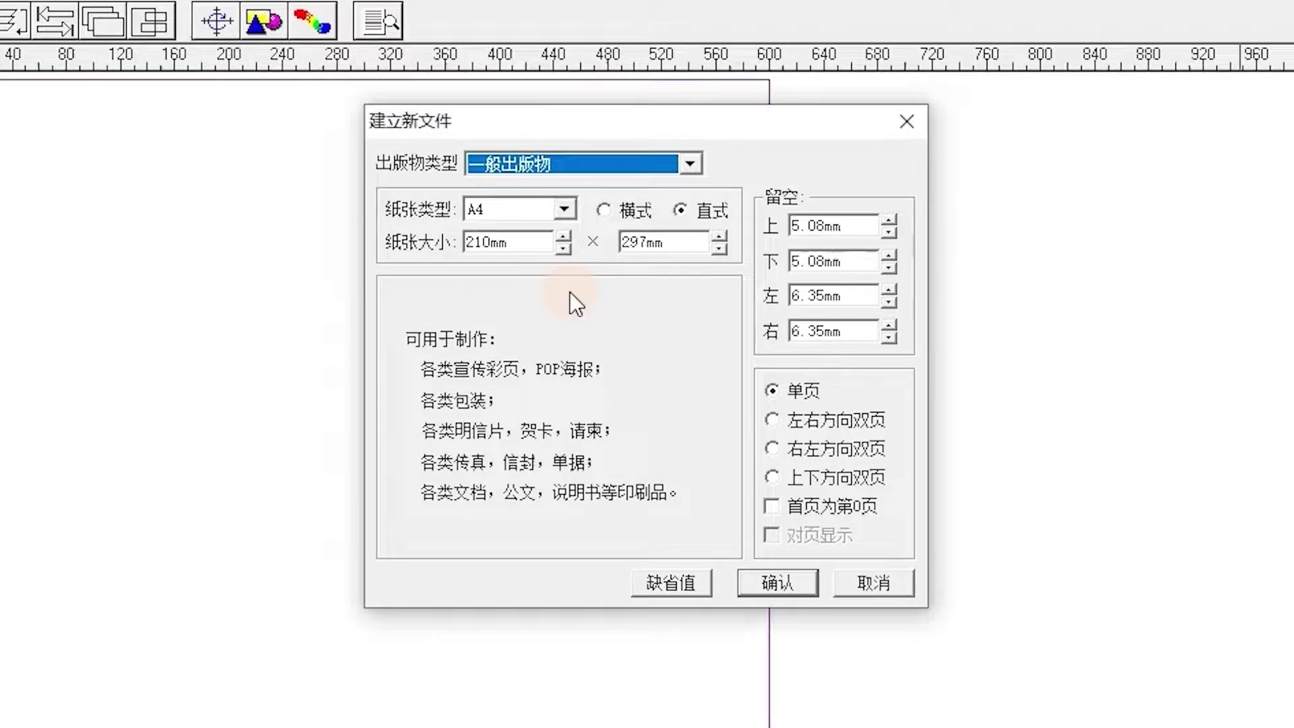
pyautogui.click(563, 209)
pyautogui.scroll(-3, 565, 285)
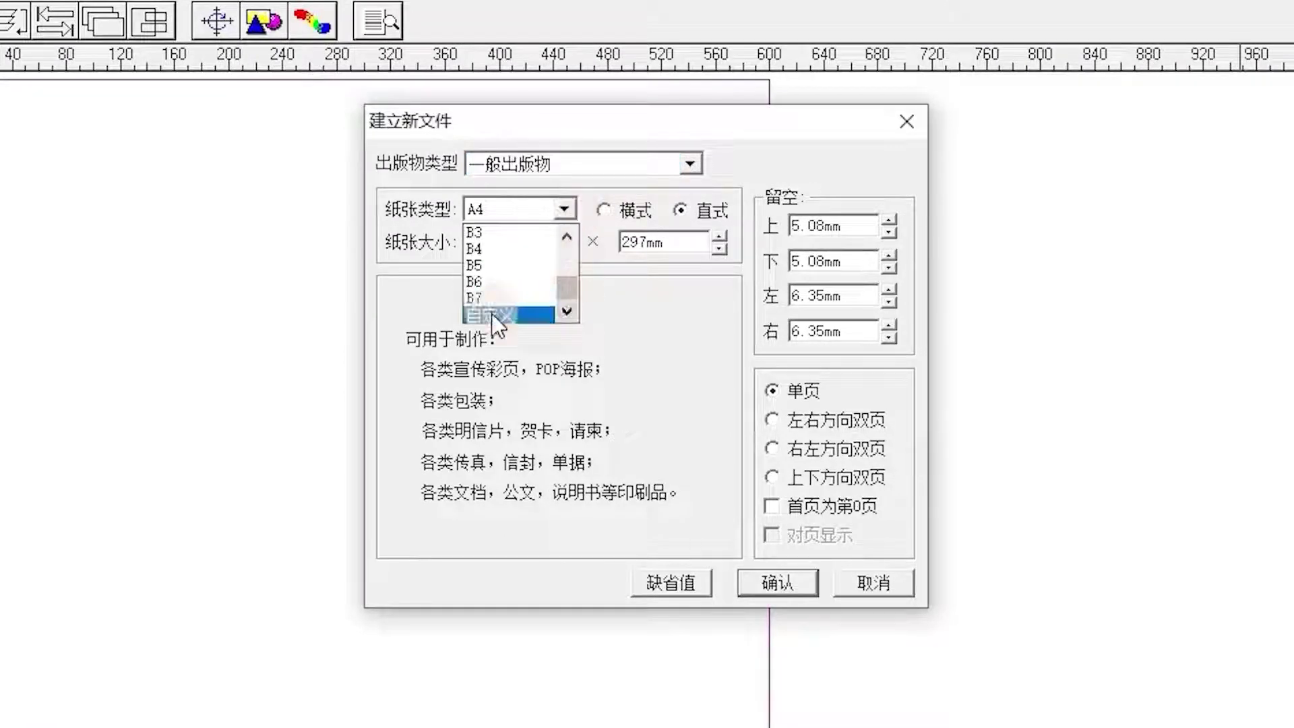
pyautogui.click(494, 315)
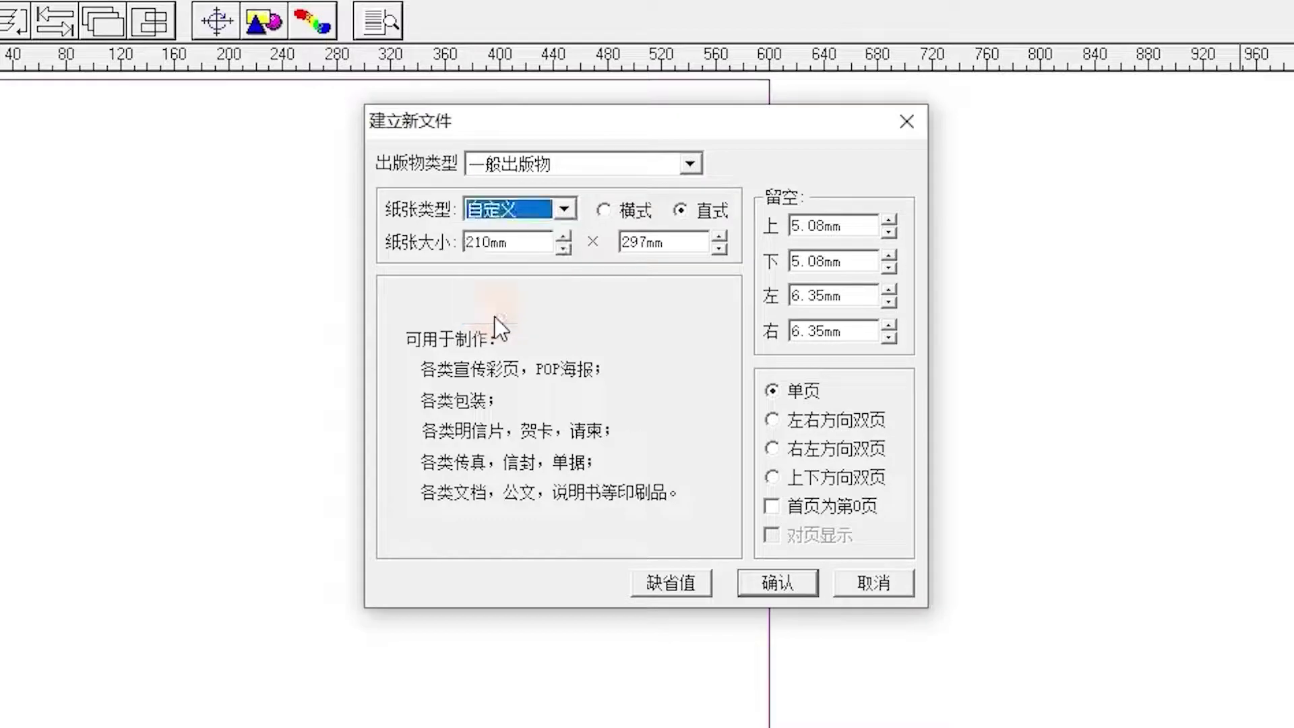
# - Enter 580 mm width and 1000 mm height, confirm, and maximize the untitled.tpf-2 window
pyautogui.moveTo(490, 242); pyautogui.dragTo(448, 253)
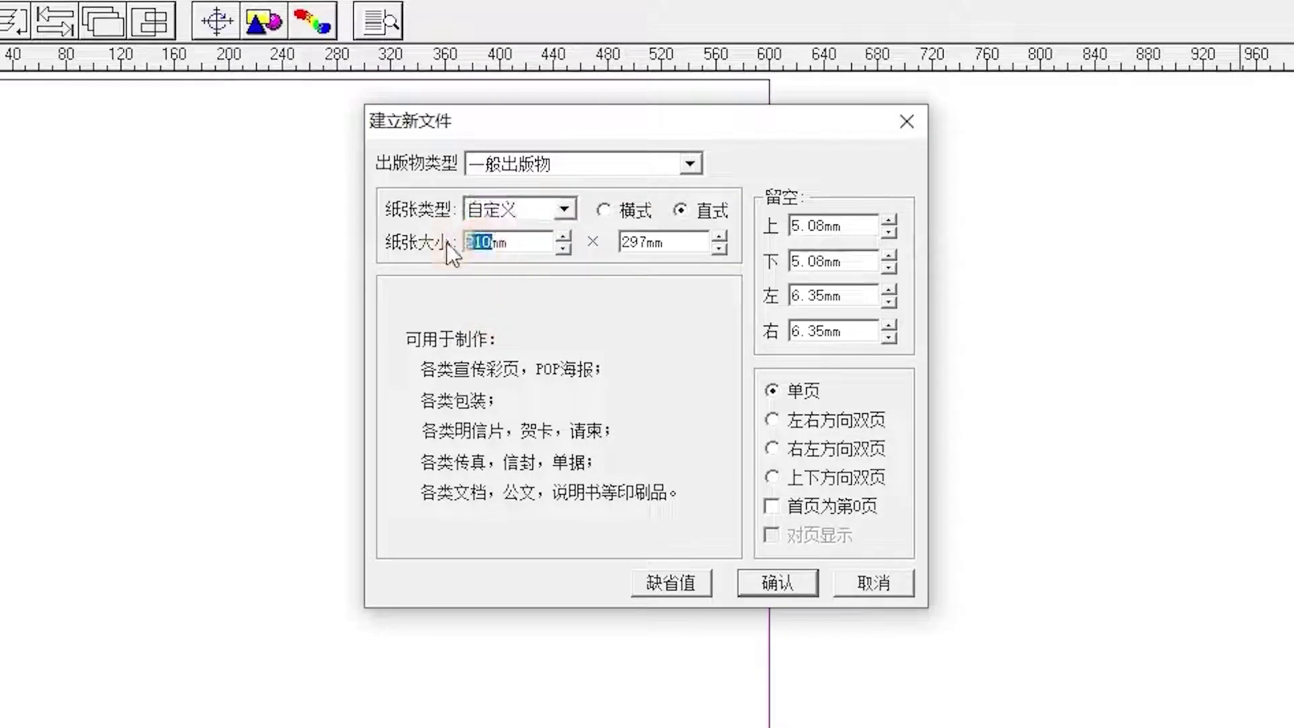
pyautogui.write('58')
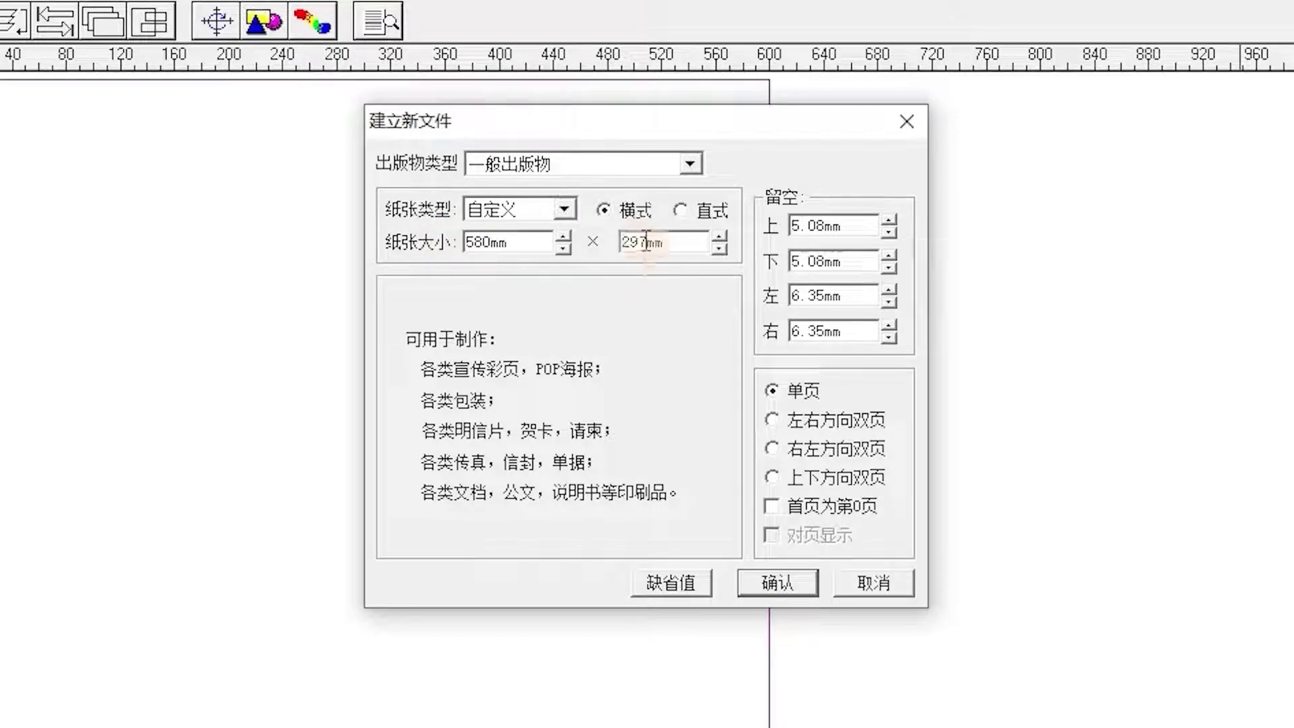
pyautogui.moveTo(646, 241); pyautogui.dragTo(581, 254)
pyautogui.write('1000')
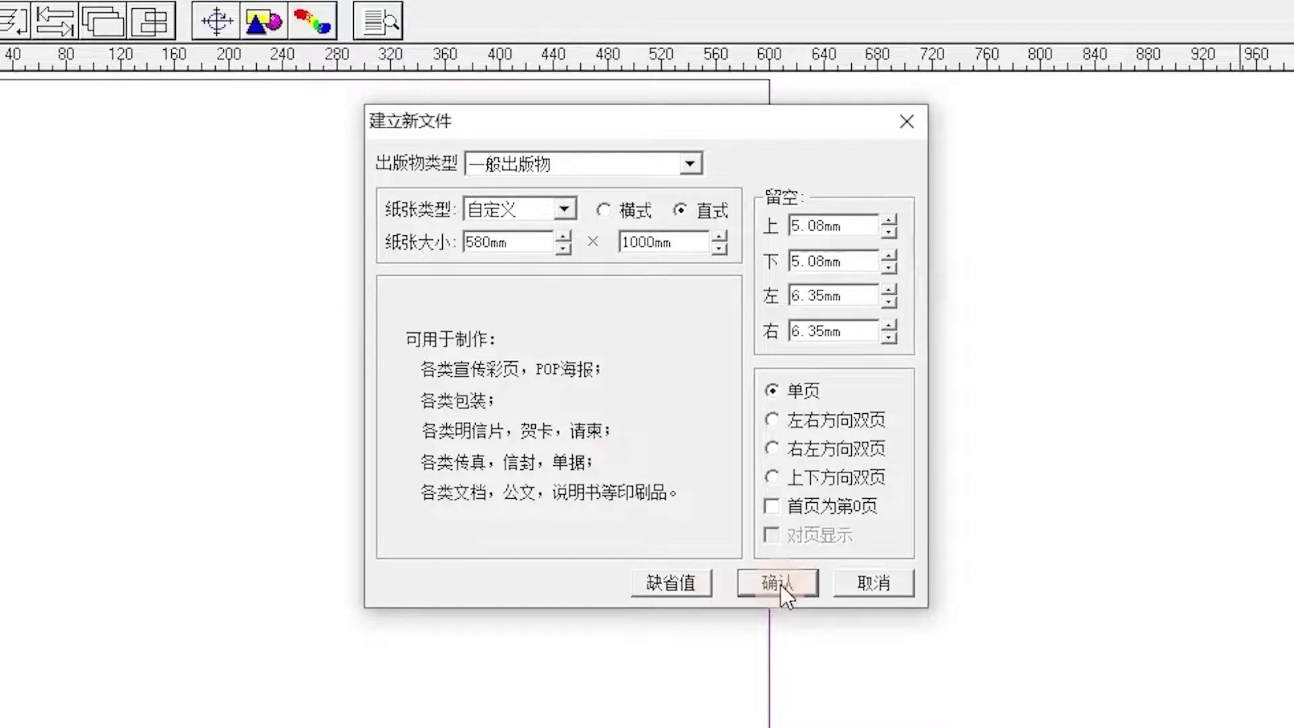
pyautogui.click(715, 331)
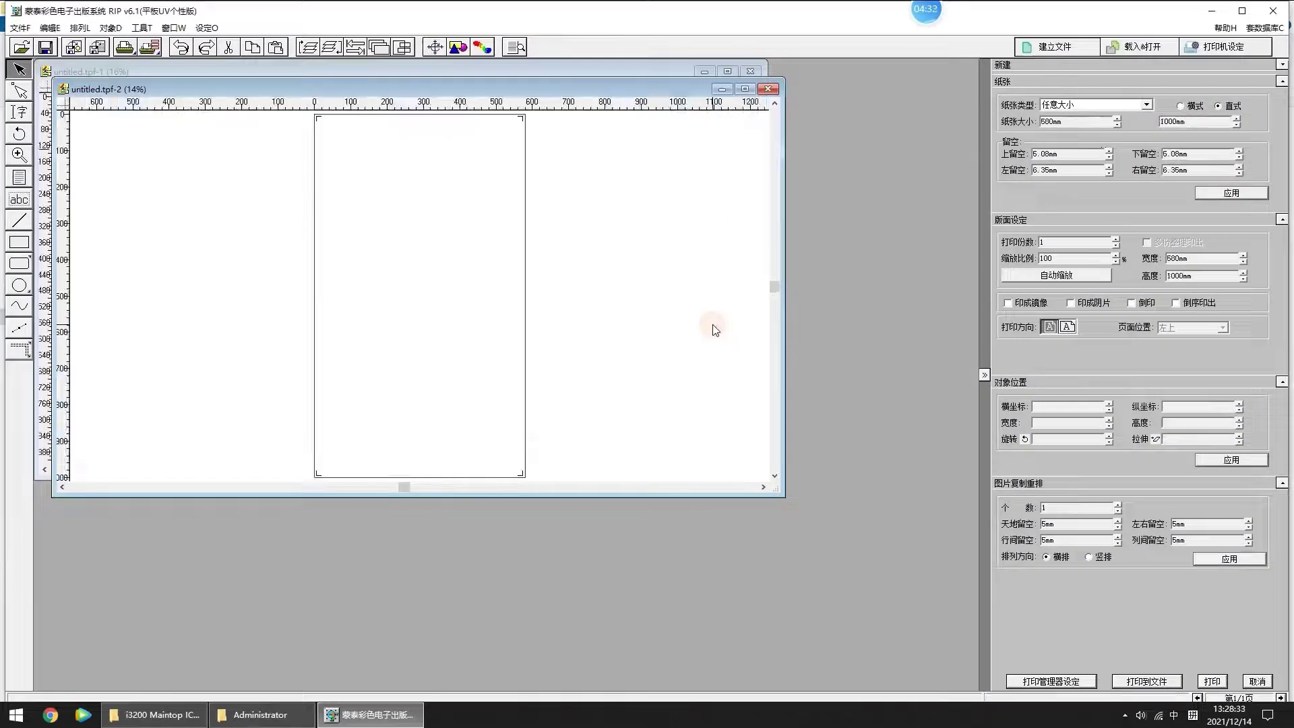
pyautogui.click(745, 89)
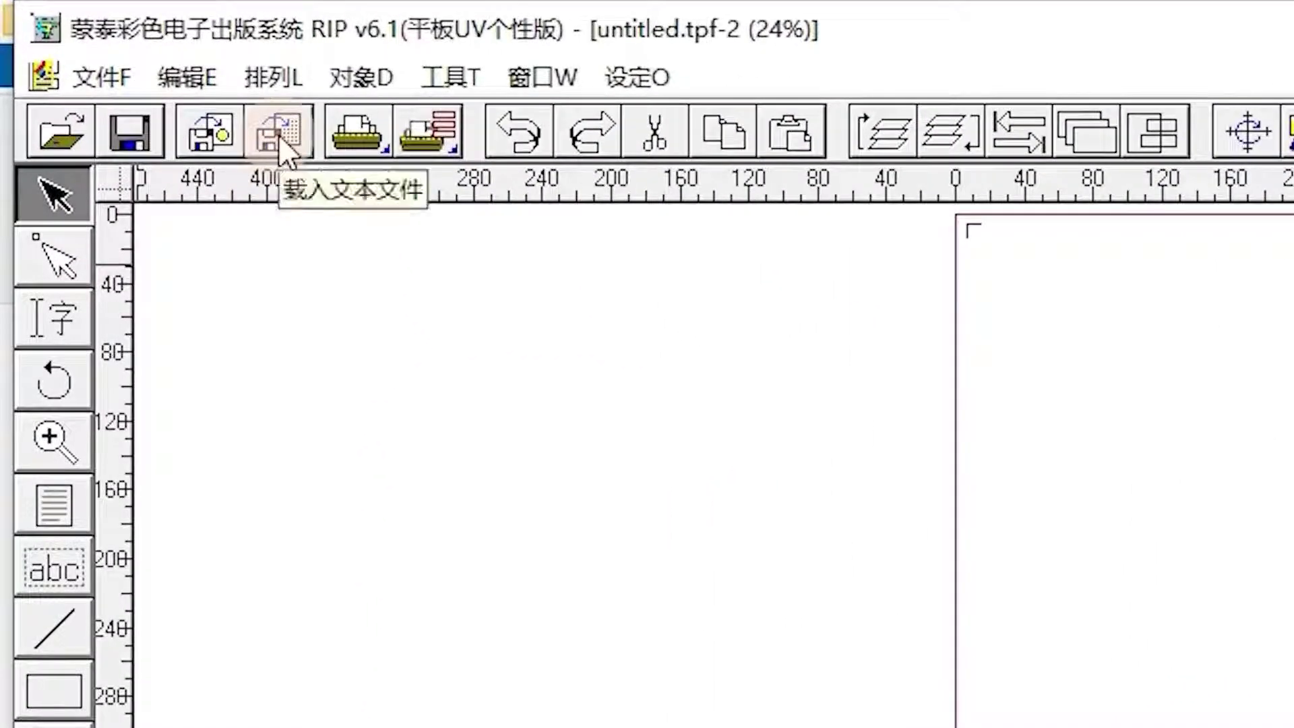
# - Load 12.14-1.tif onto the page with 调整 set to 不调整 (no resizing)
pyautogui.click(205, 135)
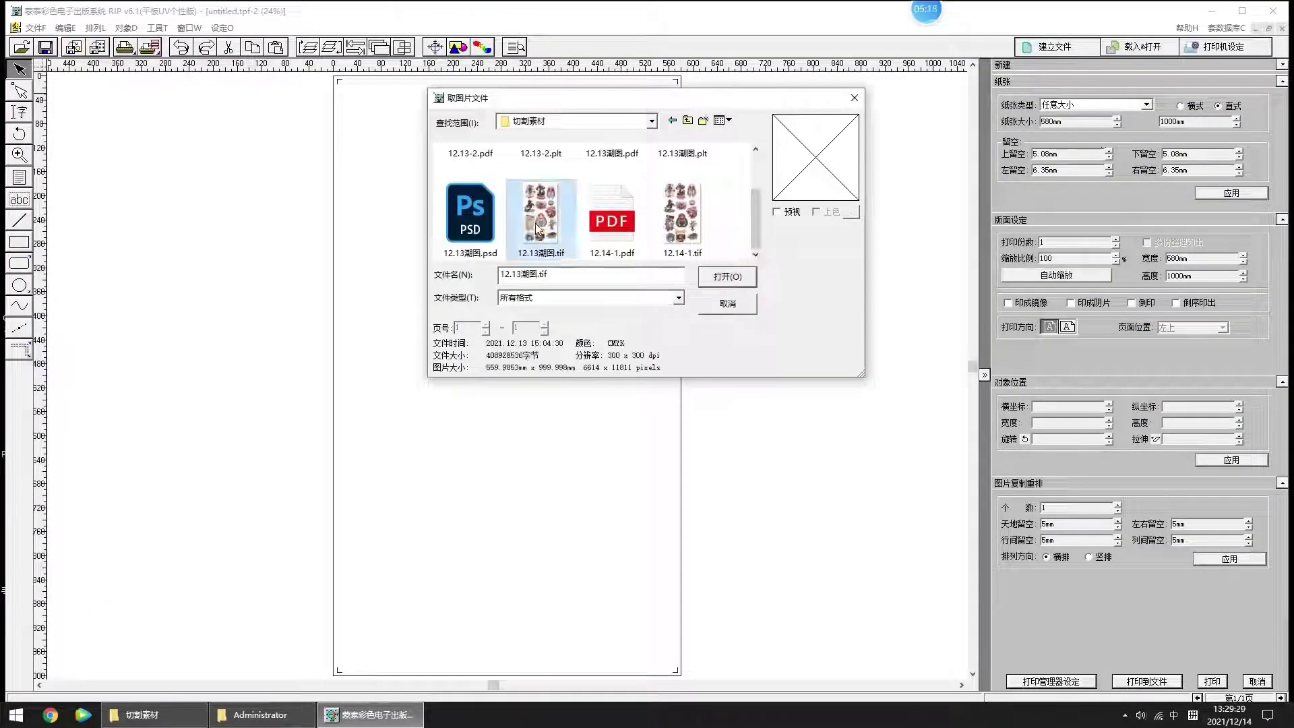
pyautogui.click(682, 215)
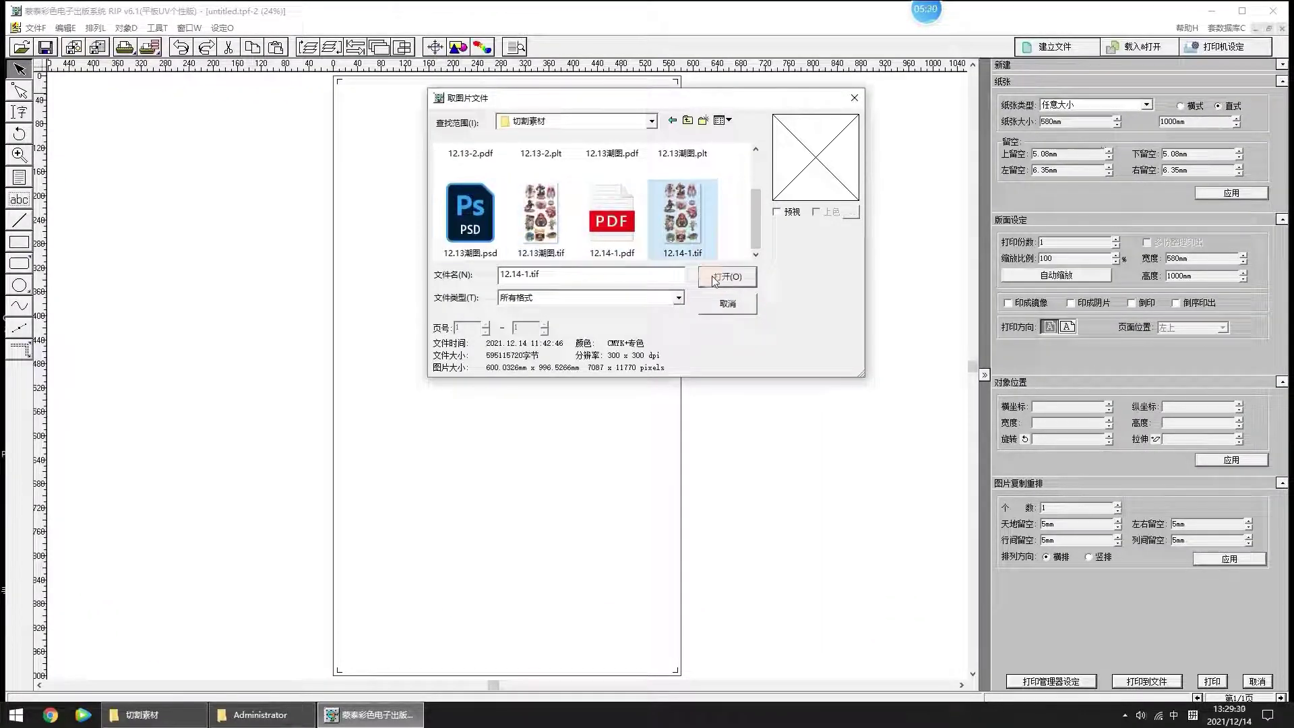
pyautogui.click(718, 278)
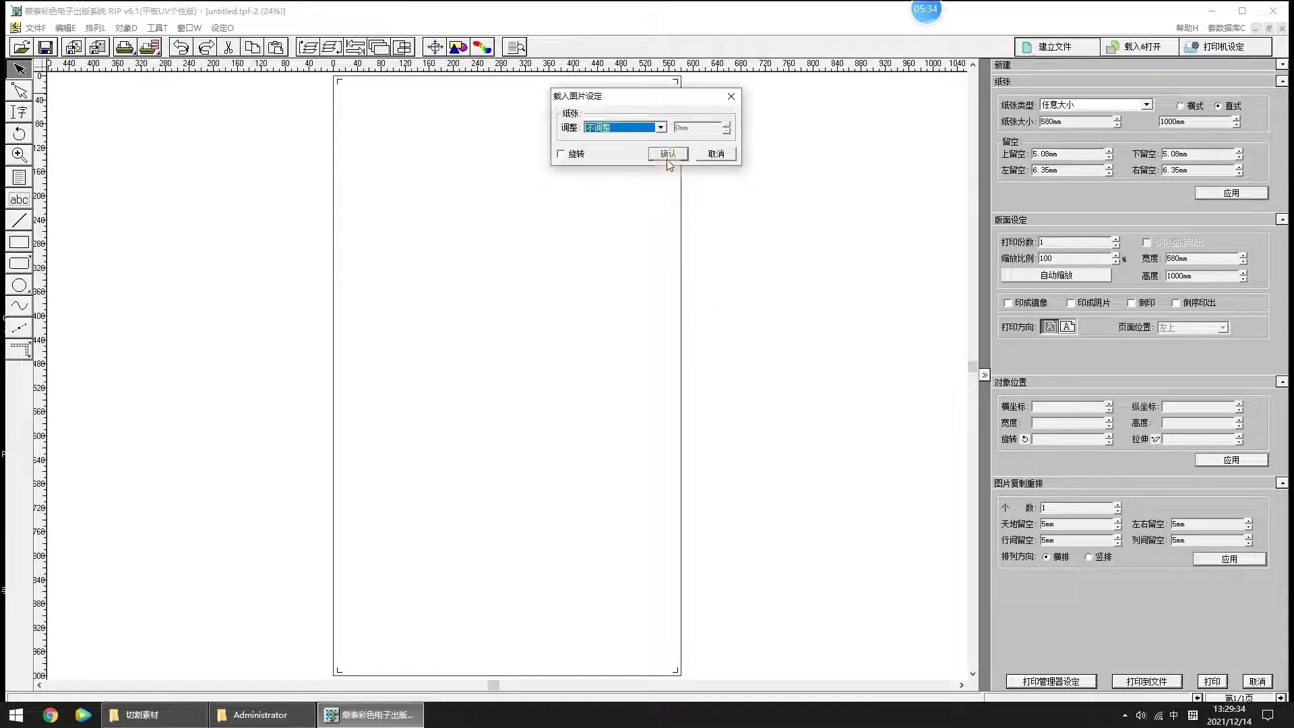
pyautogui.click(662, 159)
# - Set the image's 栏框属性 width to 570 mm with 保持图片纵横比 keeping proportions
pyautogui.rightClick(505, 182)
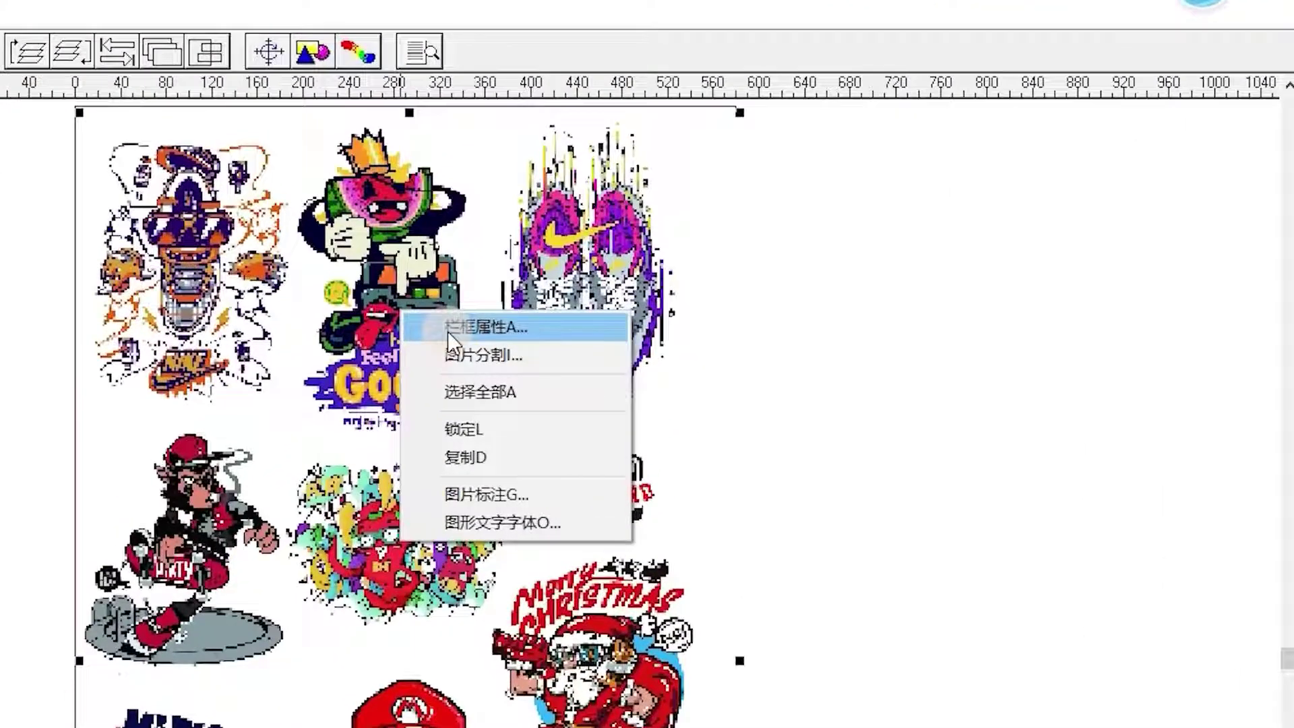
pyautogui.click(448, 329)
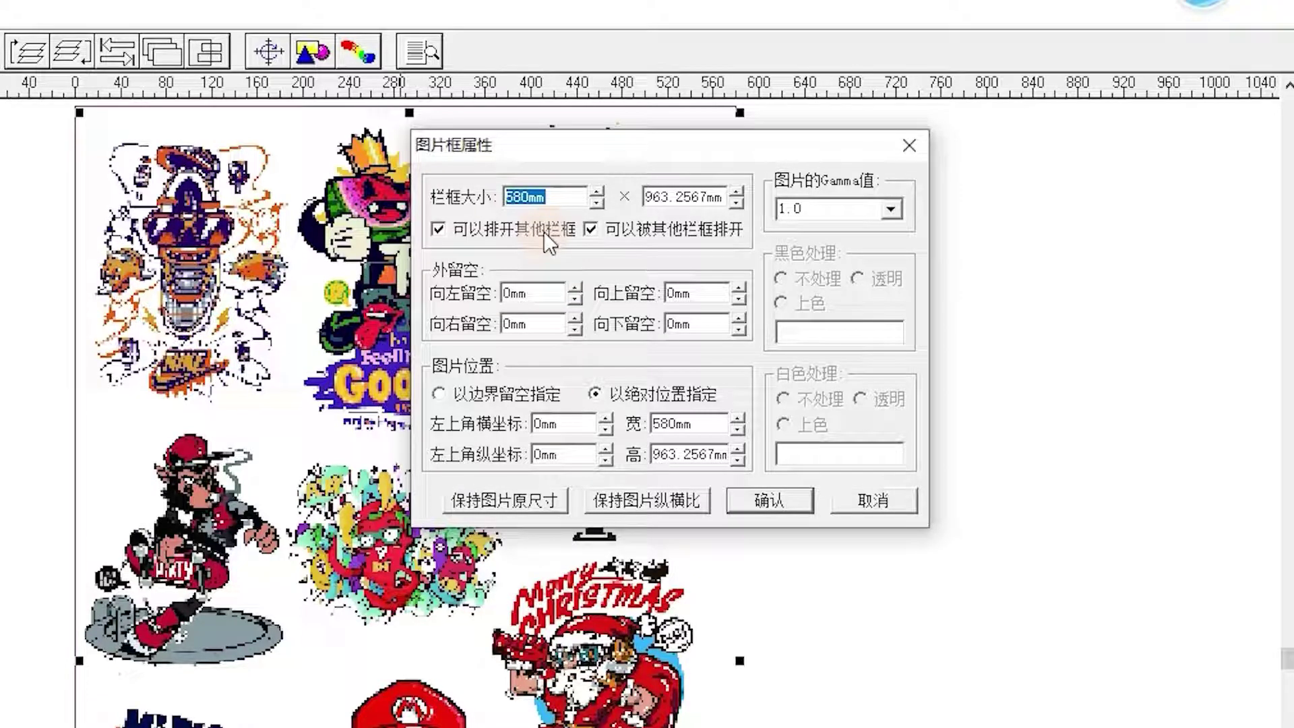
pyautogui.click(521, 196)
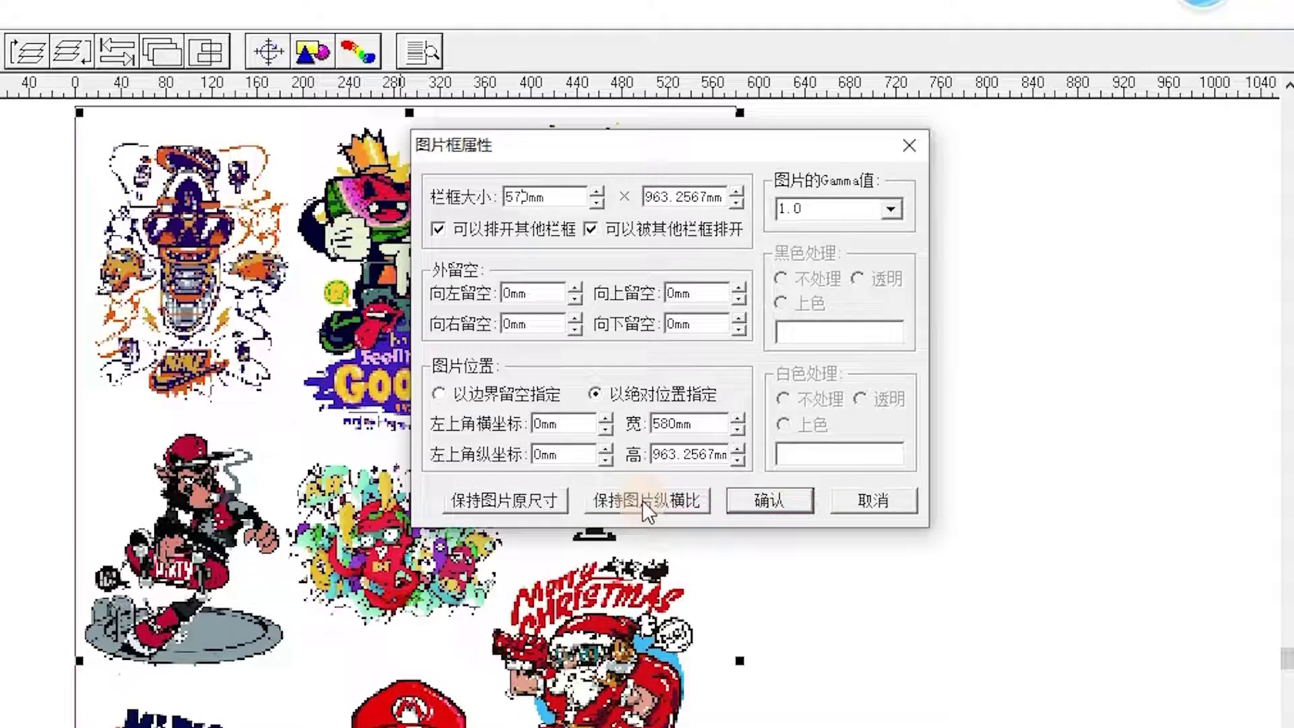
pyautogui.click(642, 500)
pyautogui.click(763, 508)
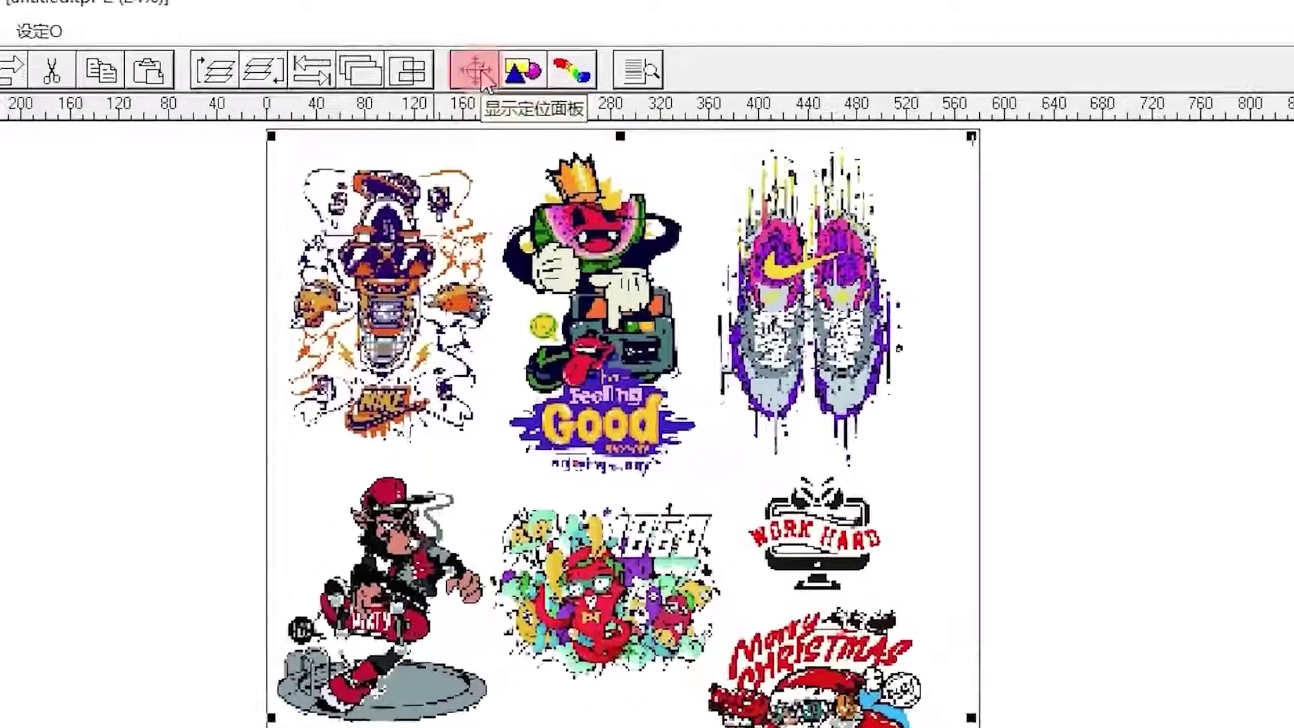
# - Show the positioning panel and place the image at x 2 mm, y 3 mm
pyautogui.click(476, 70)
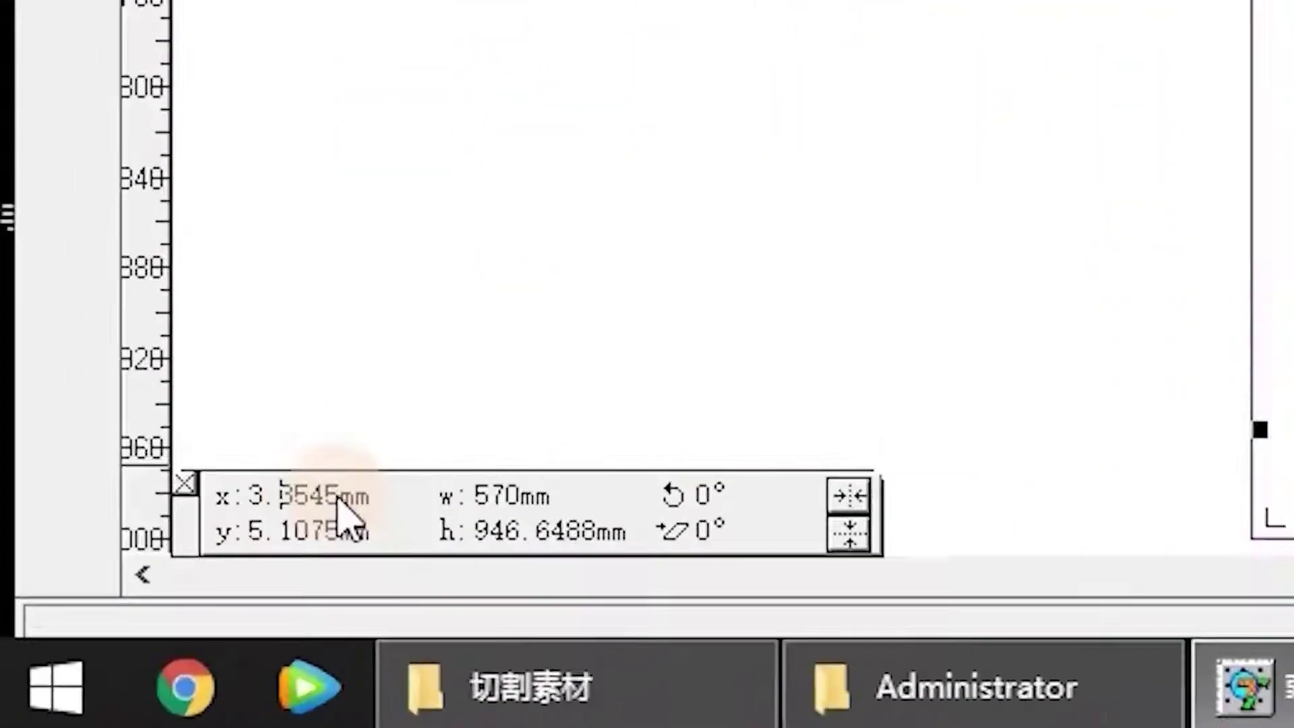
pyautogui.moveTo(109, 655); pyautogui.dragTo(82, 653)
pyautogui.write('2')
pyautogui.moveTo(351, 546); pyautogui.dragTo(245, 558)
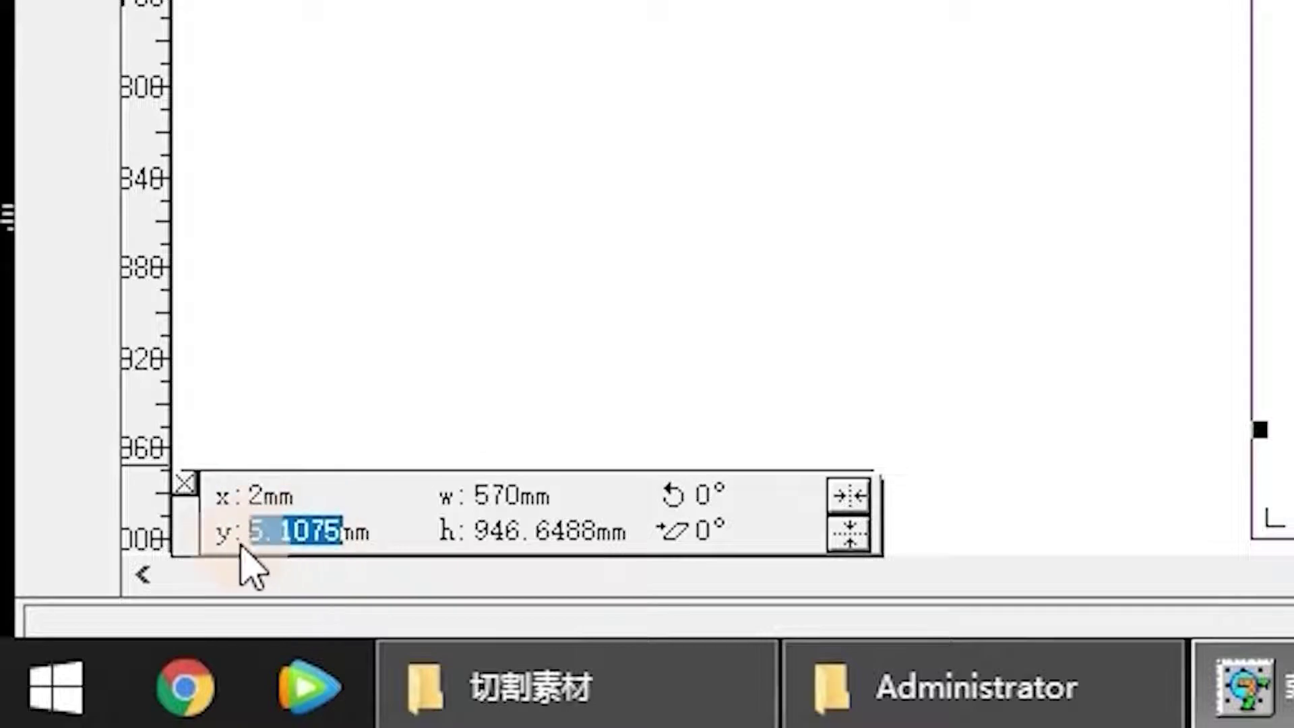
pyautogui.write('3')
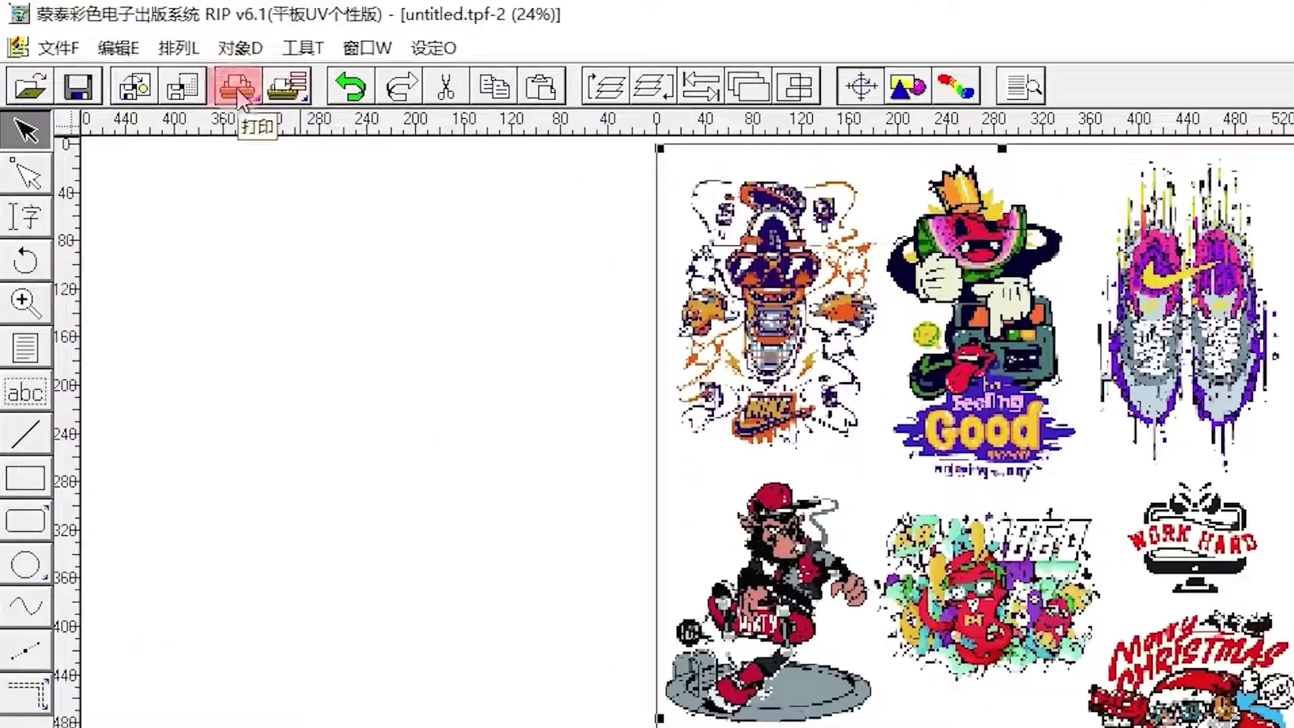
# - In the print options, use 自动设置纸张 to match the printer paper to the 580 × 1000 mm page
pyautogui.click(236, 87)
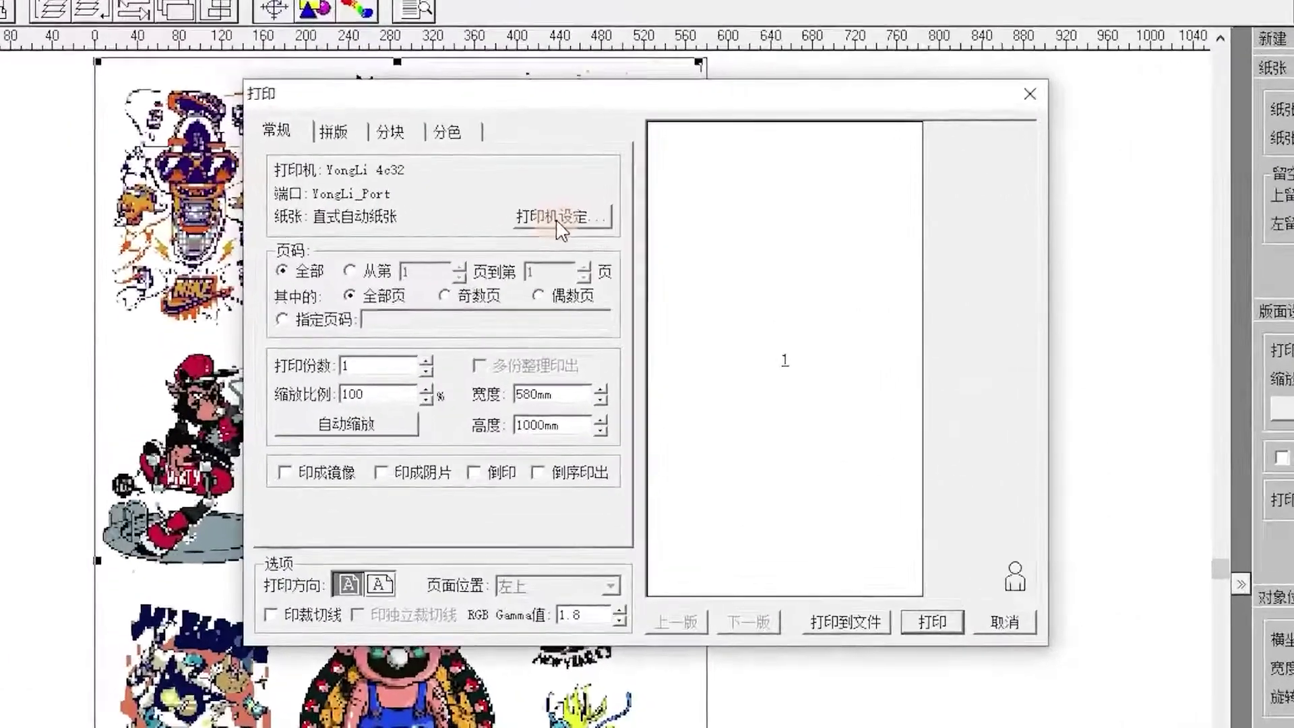
pyautogui.click(598, 167)
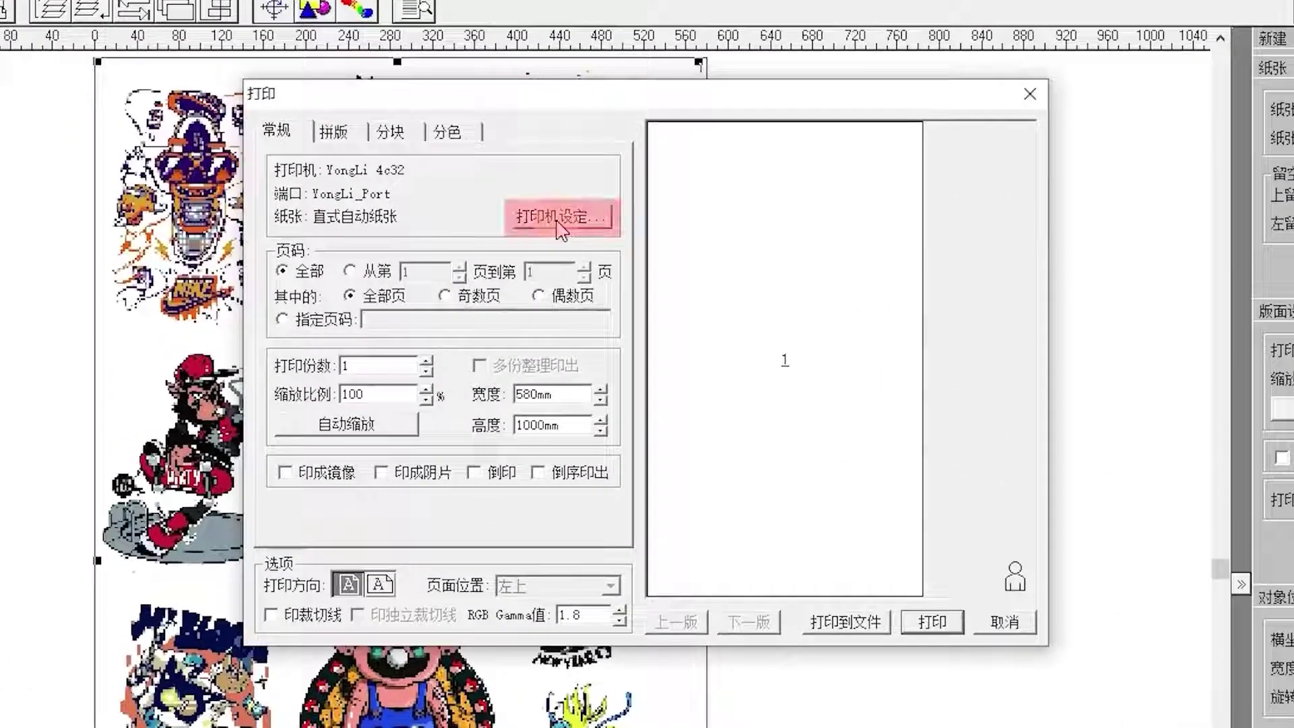
pyautogui.click(561, 217)
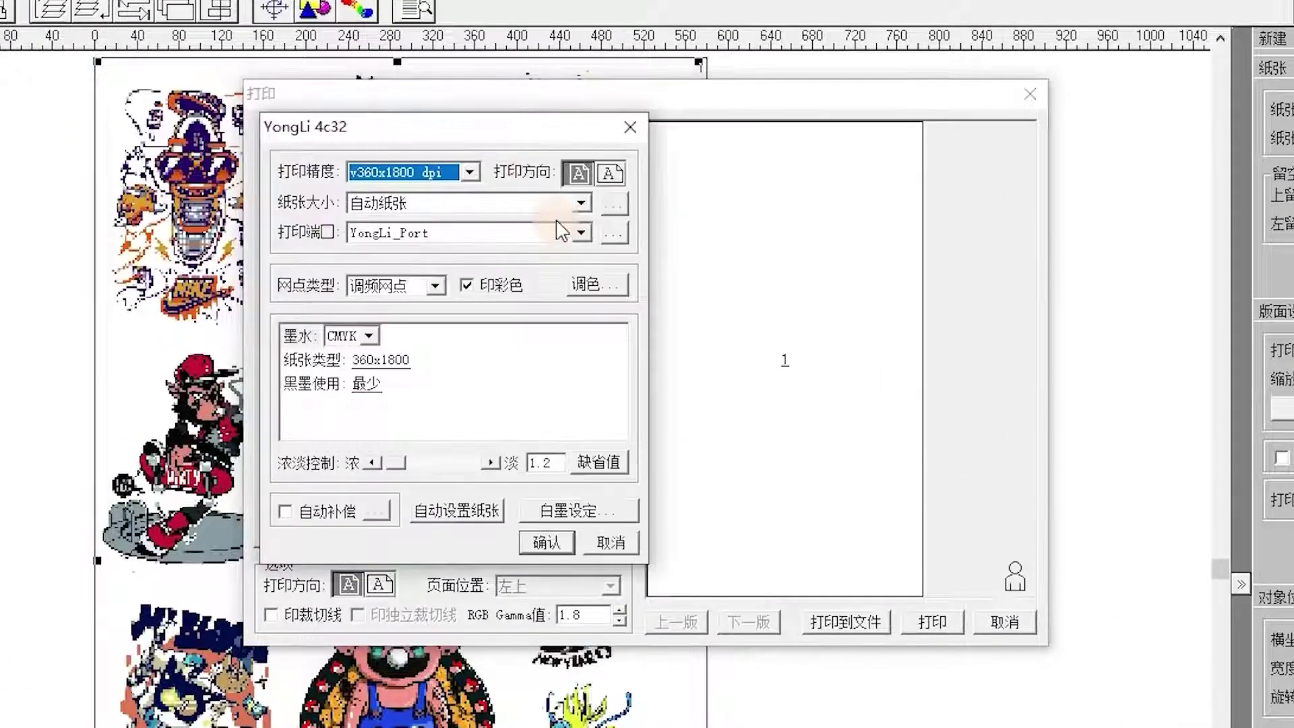
pyautogui.click(445, 512)
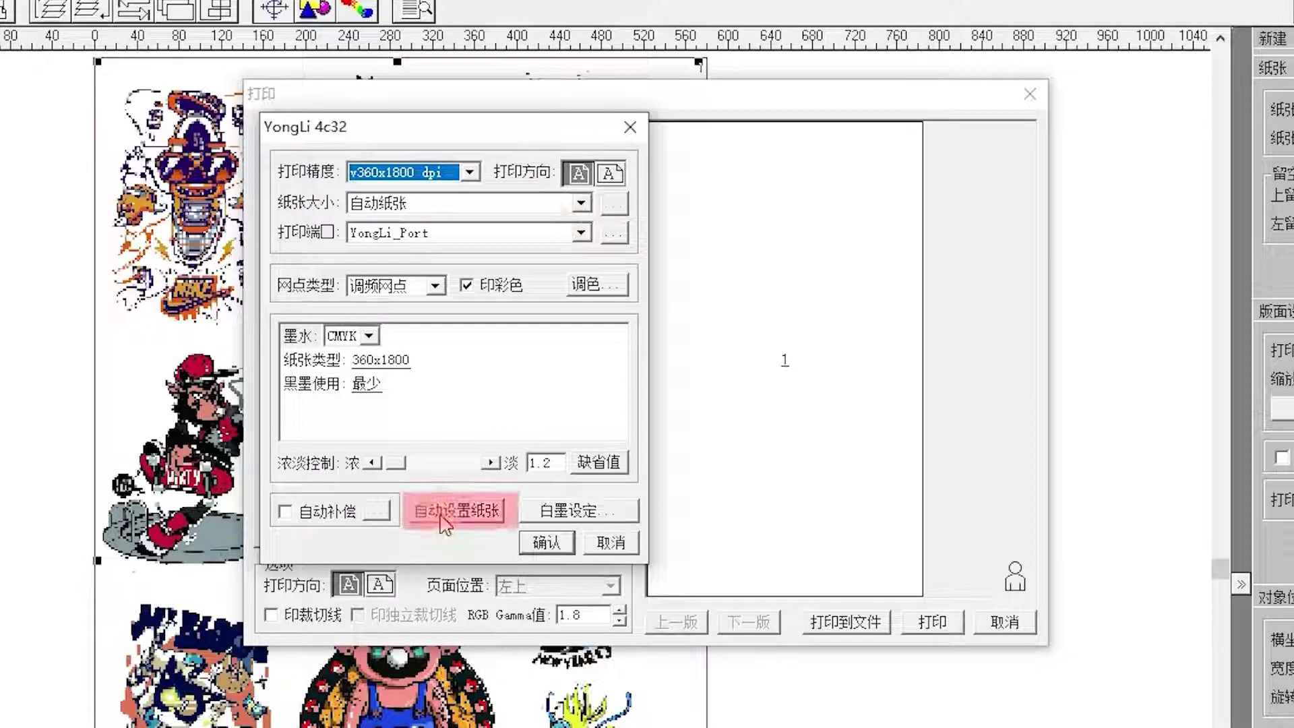
pyautogui.click(554, 547)
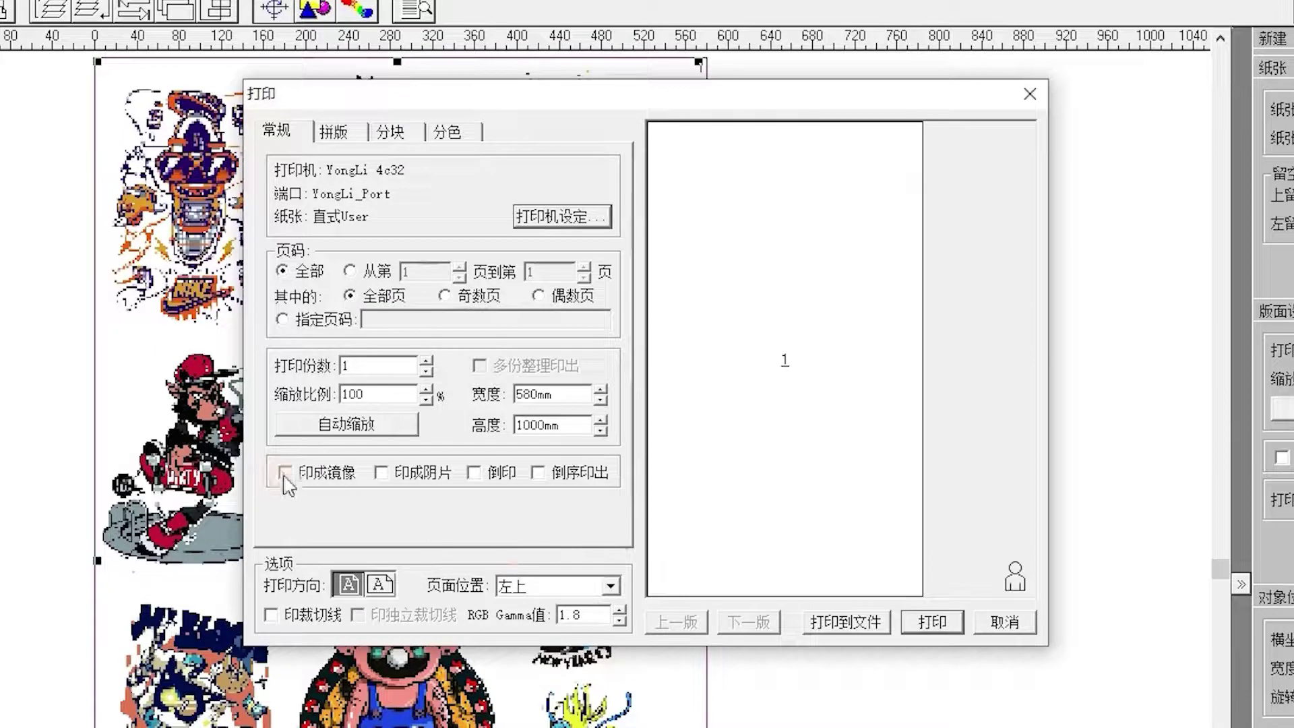
# - Enable 印成镜像 mirrored output and choose 打印到文件
pyautogui.click(285, 474)
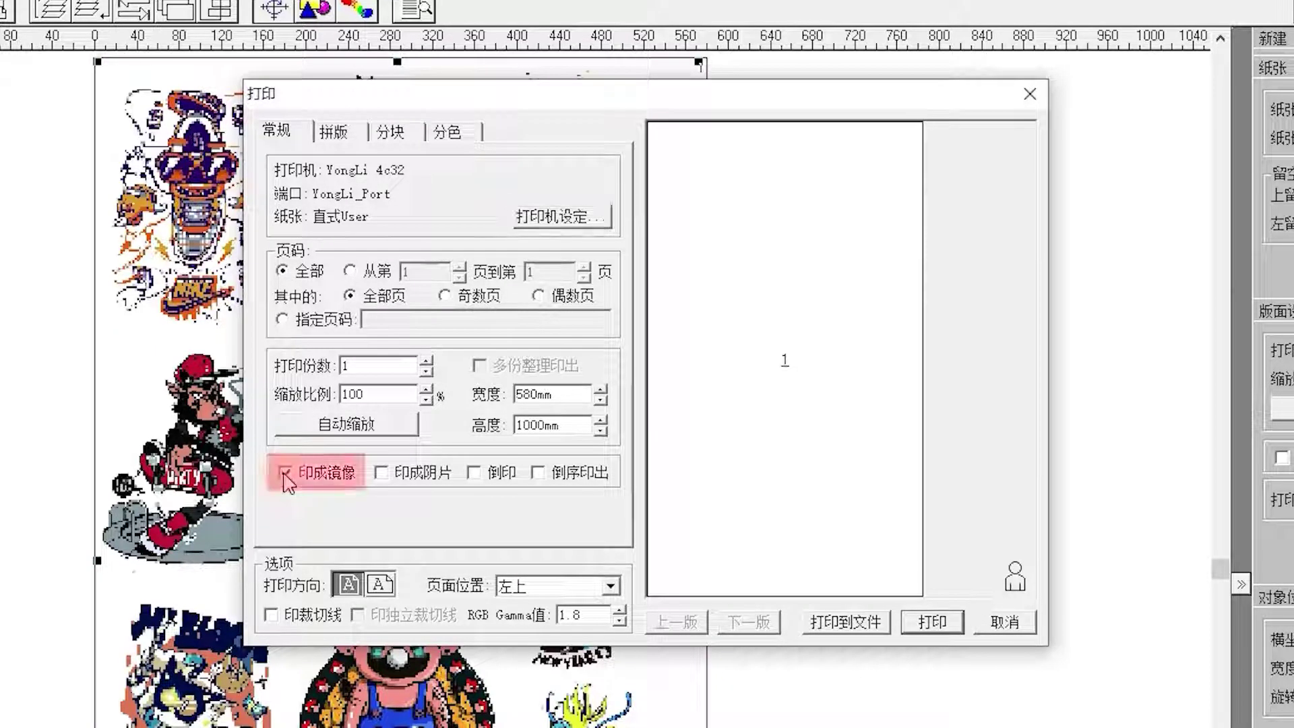
pyautogui.click(844, 625)
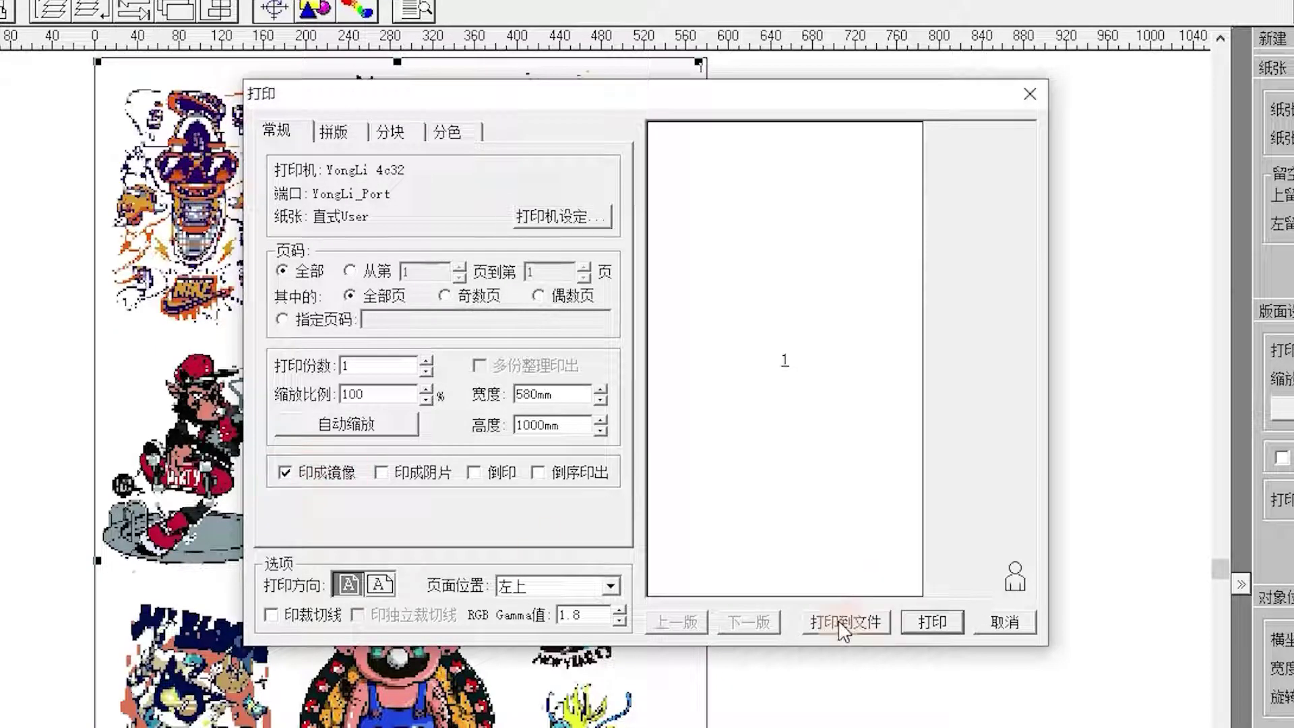
pyautogui.click(844, 625)
pyautogui.click(845, 625)
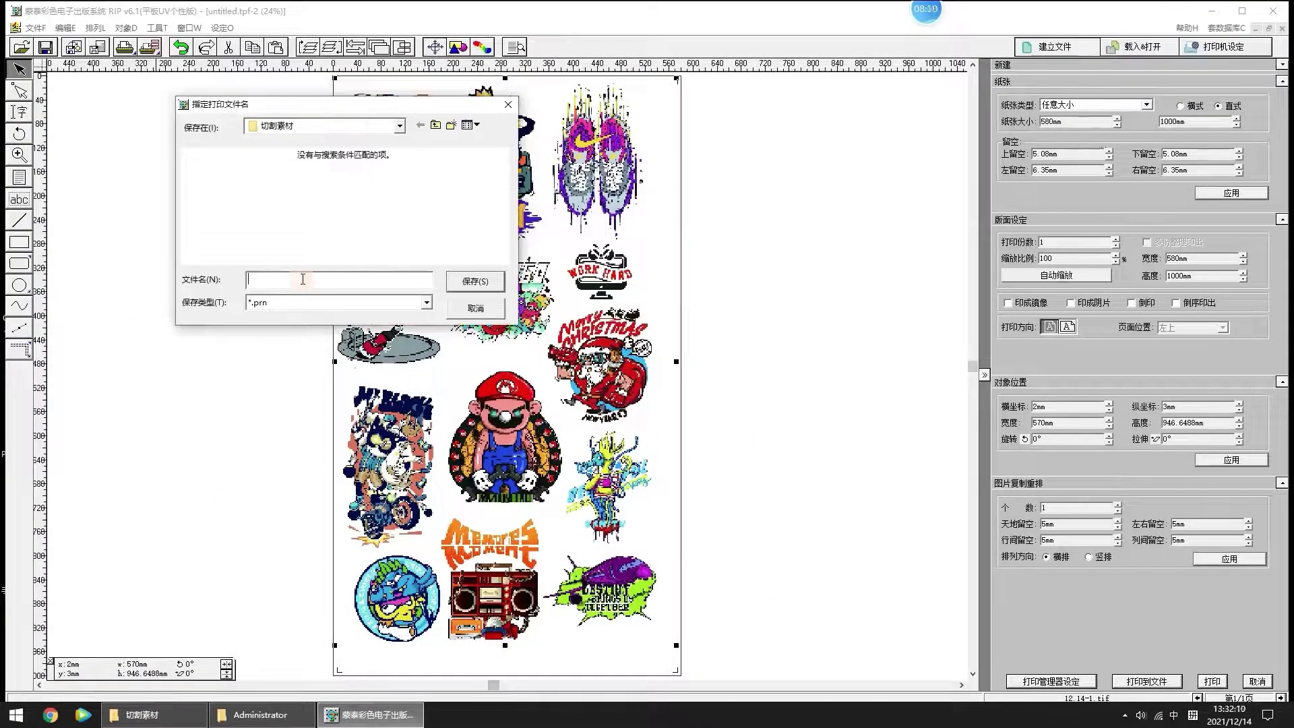
# - Save the print file as '12.14-2' (.prn) to rip the page
pyautogui.write('12.14-2')
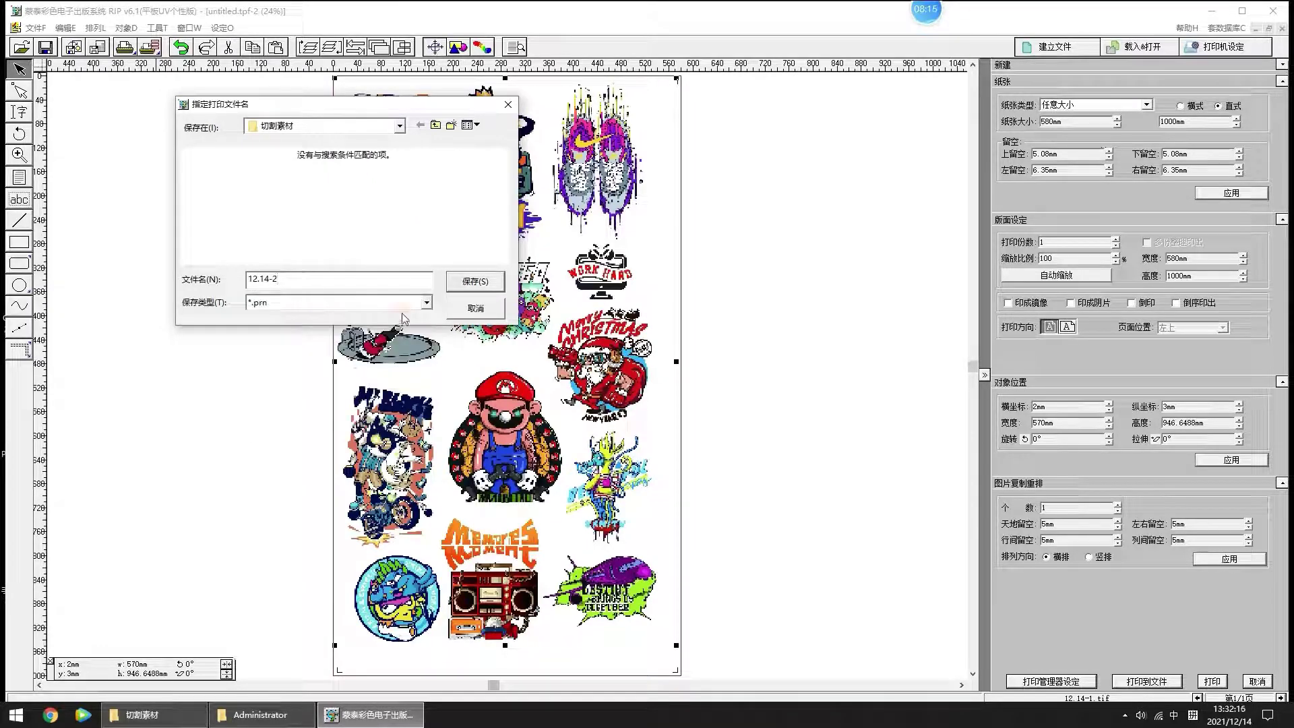
pyautogui.click(476, 282)
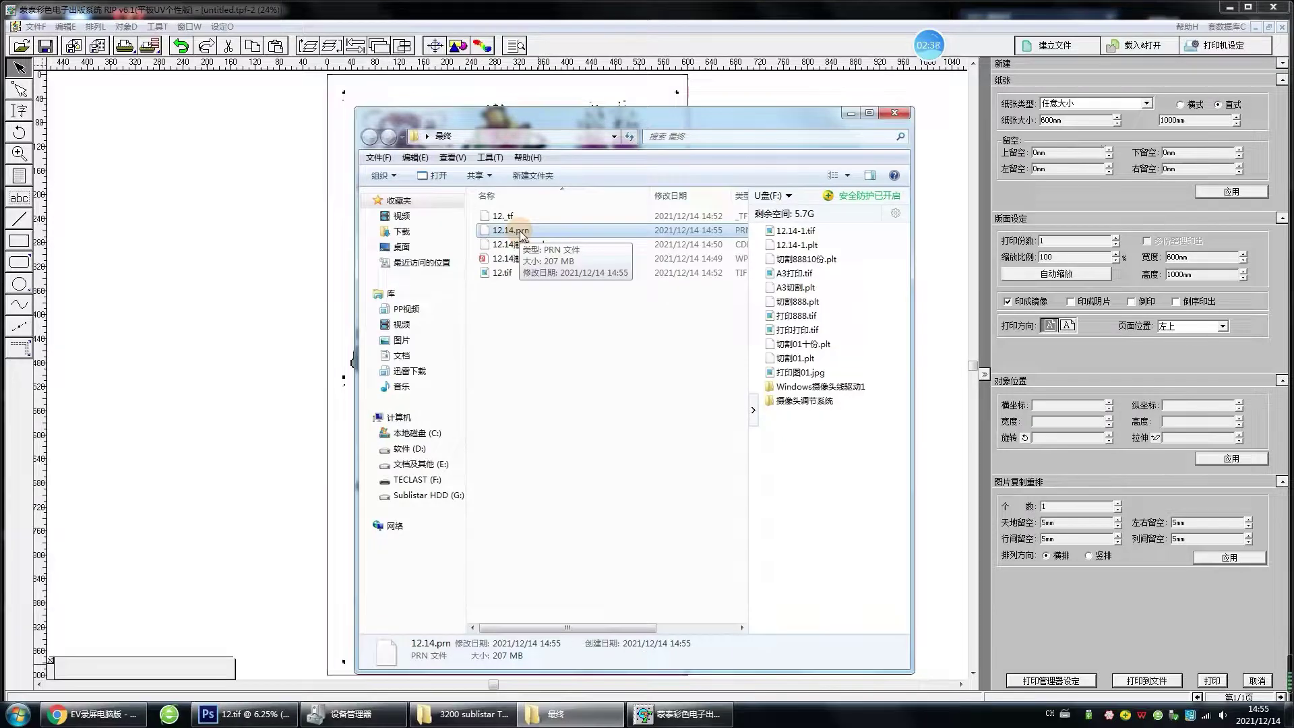
# - Launch Sublistar Tool 3200 (3200_Tools_V103(10).exe) from the desktop
pyautogui.press('super+d')
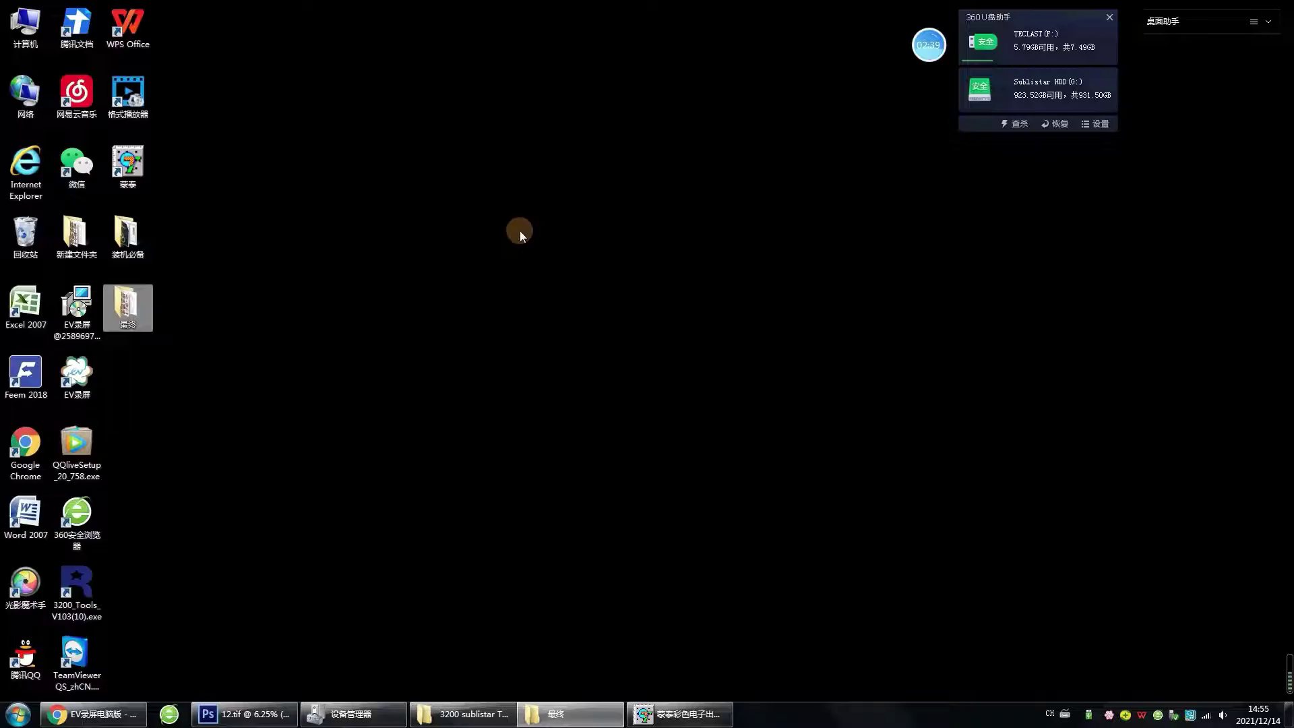
pyautogui.click(76, 579)
pyautogui.doubleClick(76, 581)
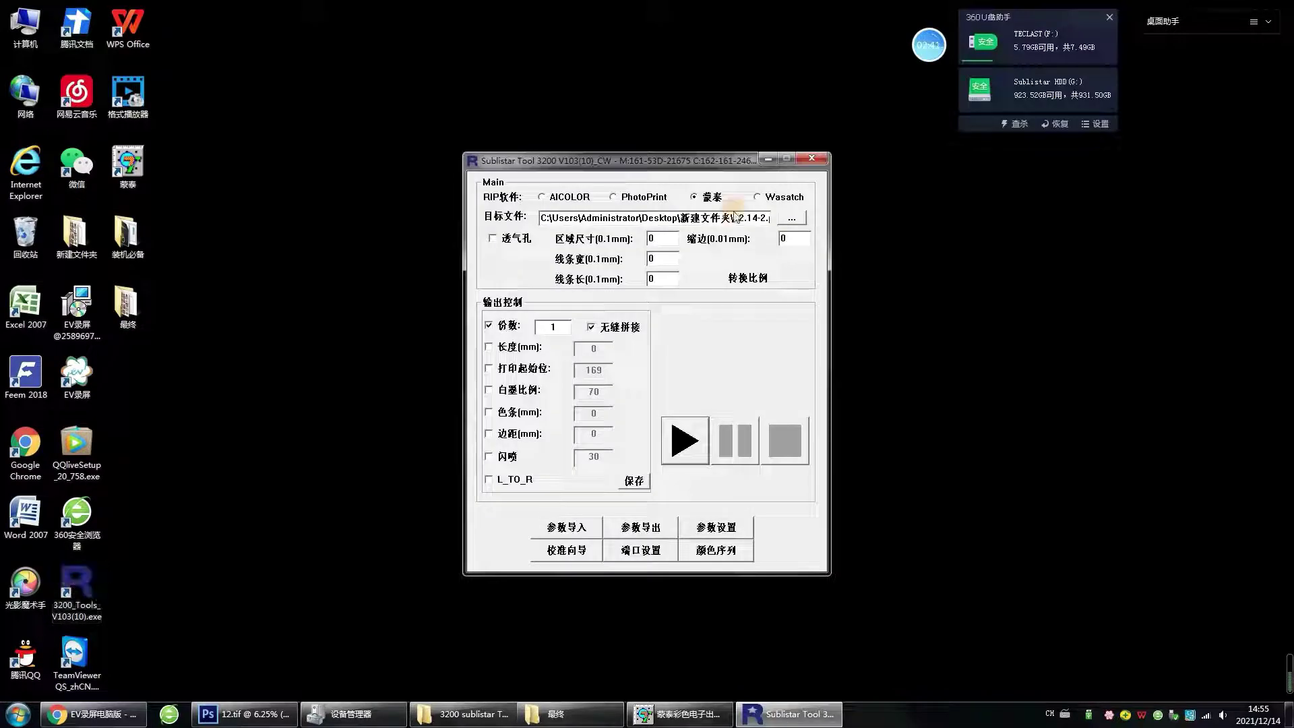
# - Load 12.14.prn from the desktop 最终 folder as the target print file
pyautogui.click(793, 221)
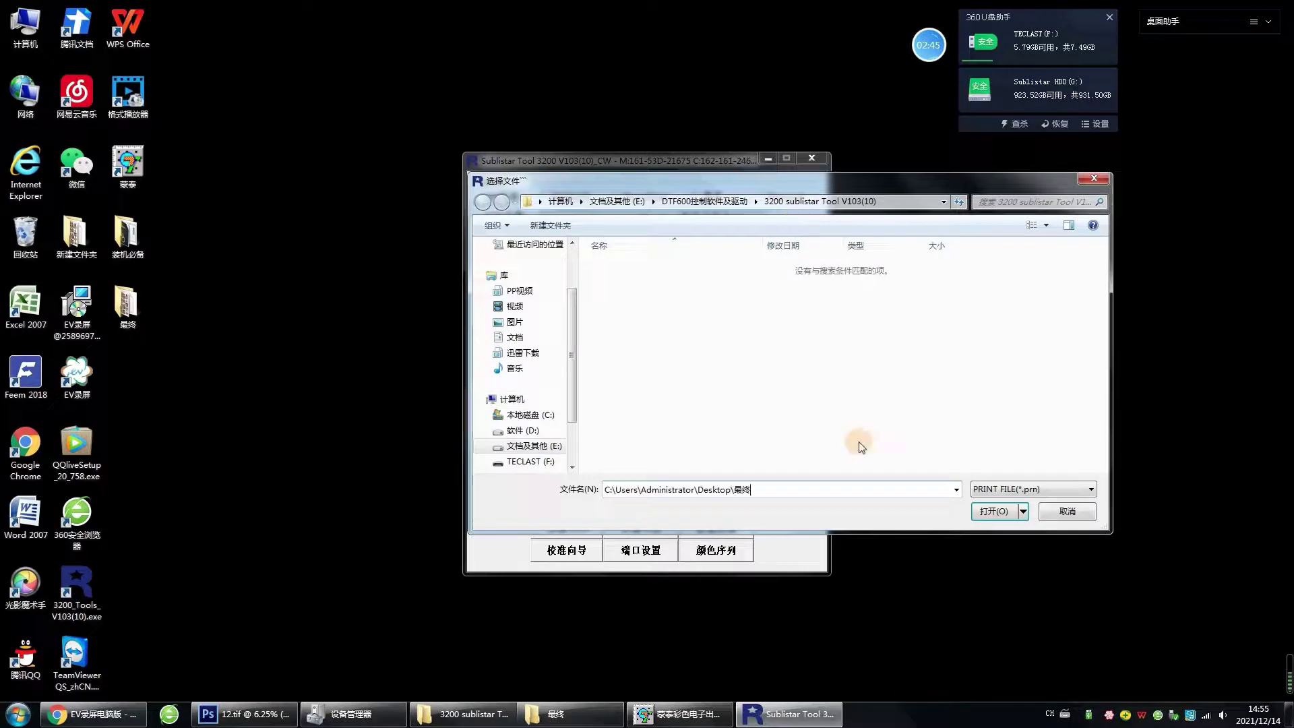
pyautogui.click(995, 512)
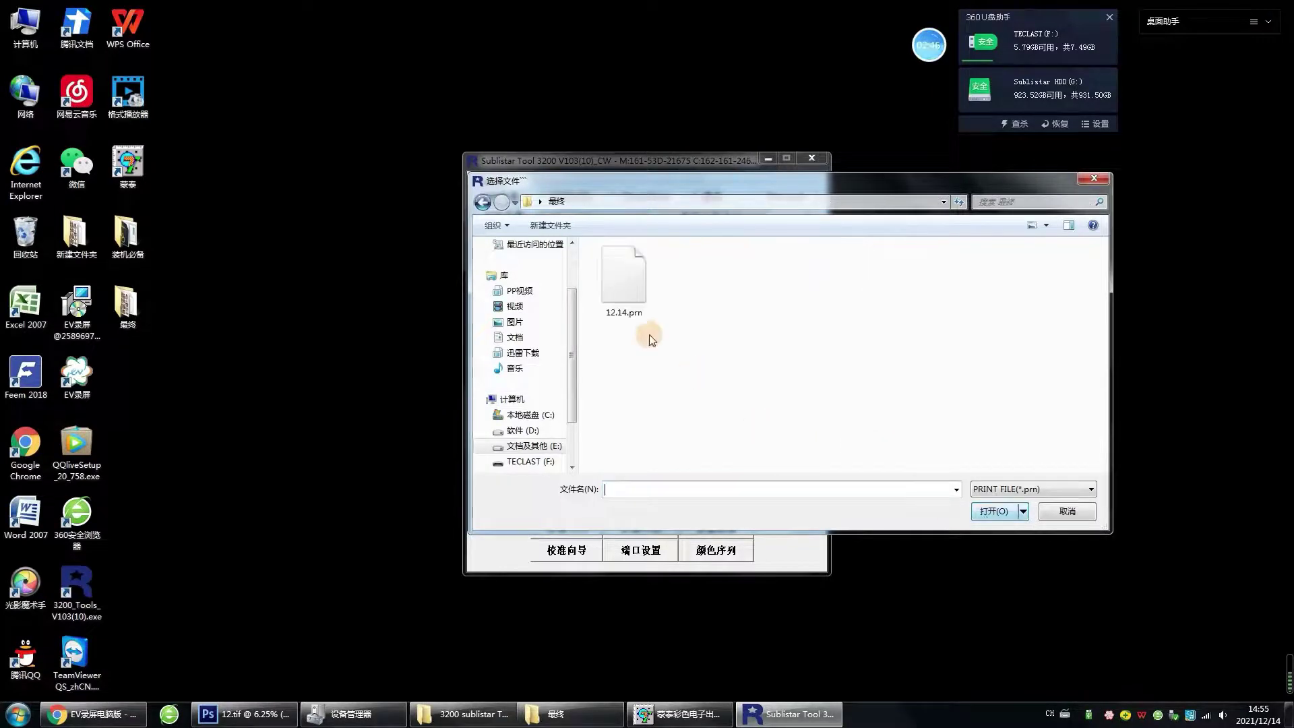
pyautogui.click(624, 280)
pyautogui.click(986, 512)
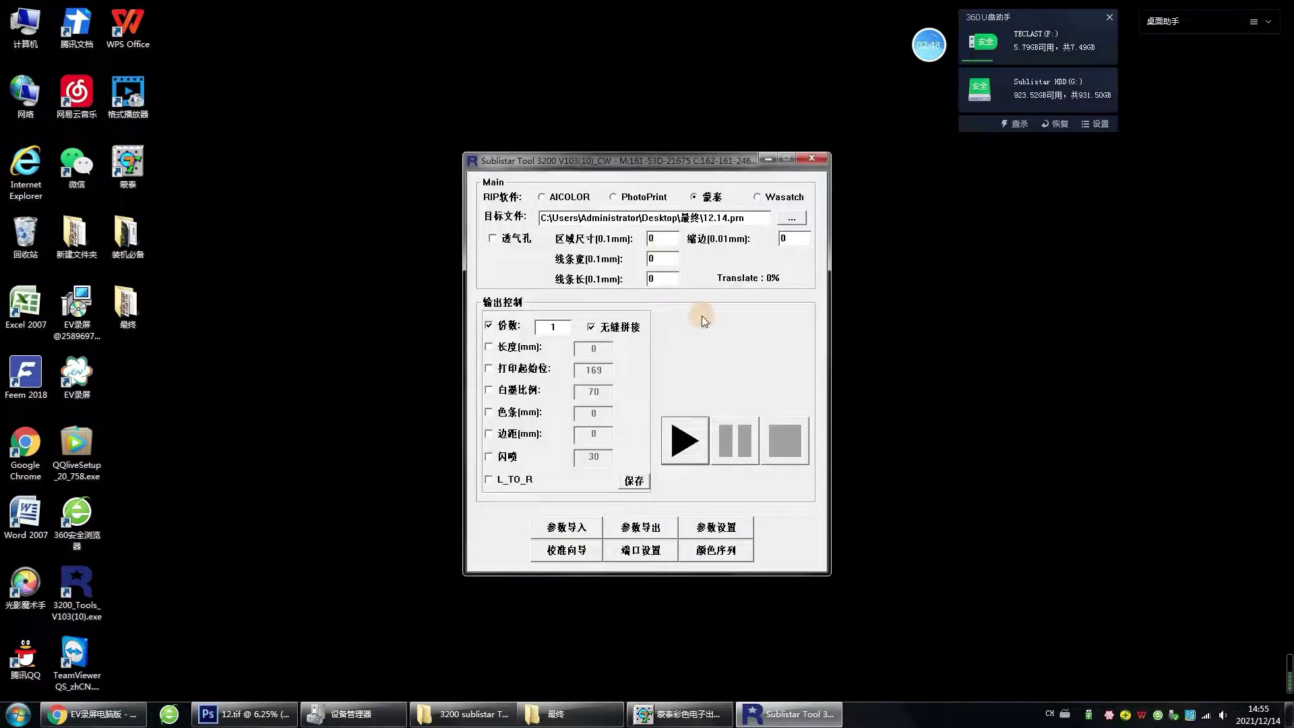